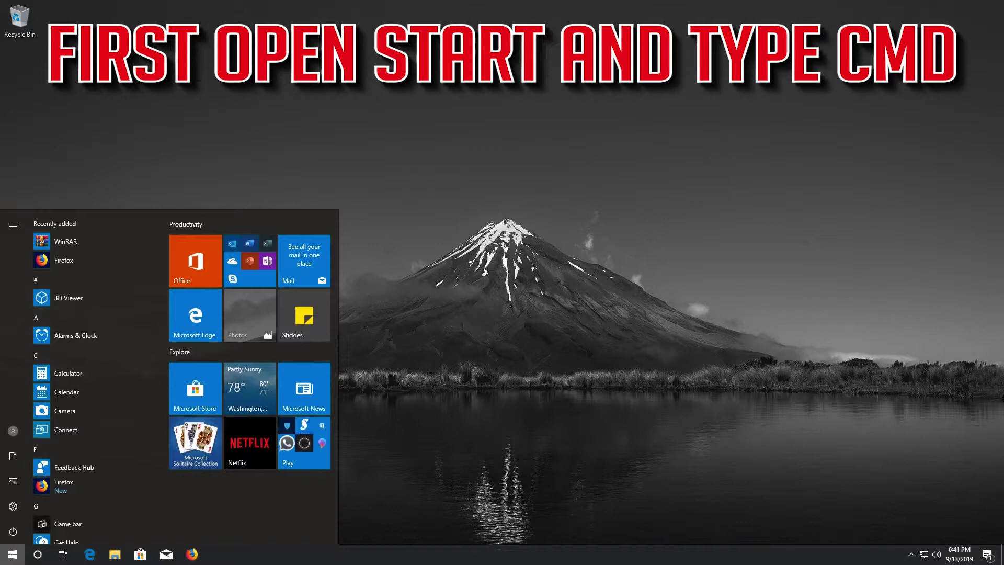
Open Command Prompt from Start search and run devmgmt.msc to launch Device Manager
type("cmd")
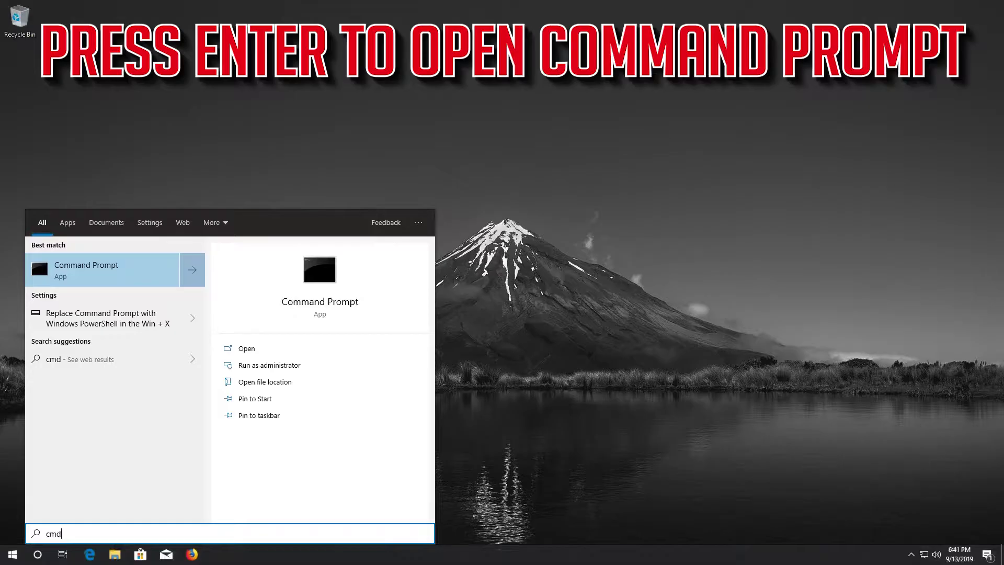
key("Return")
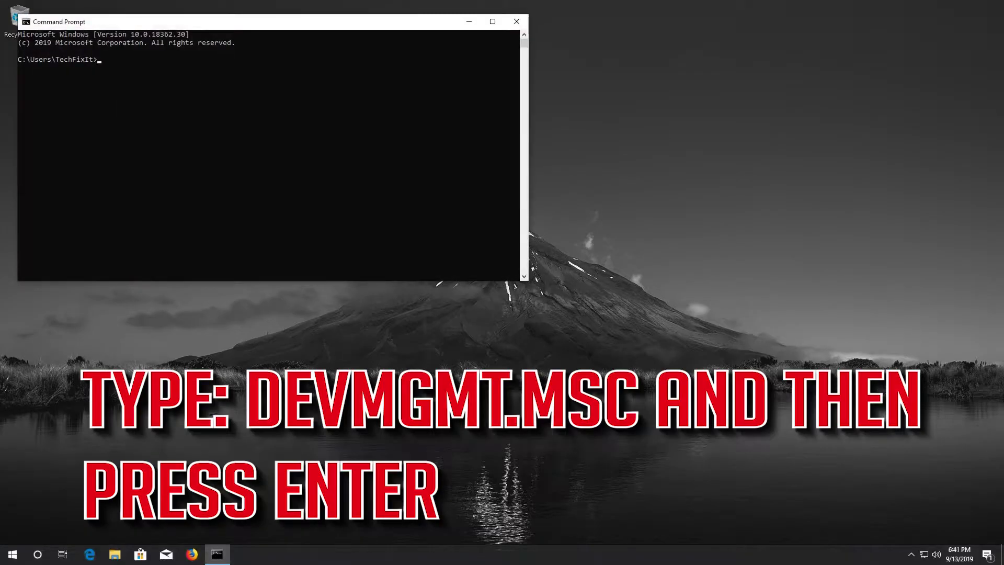
type("devmgmt.msc")
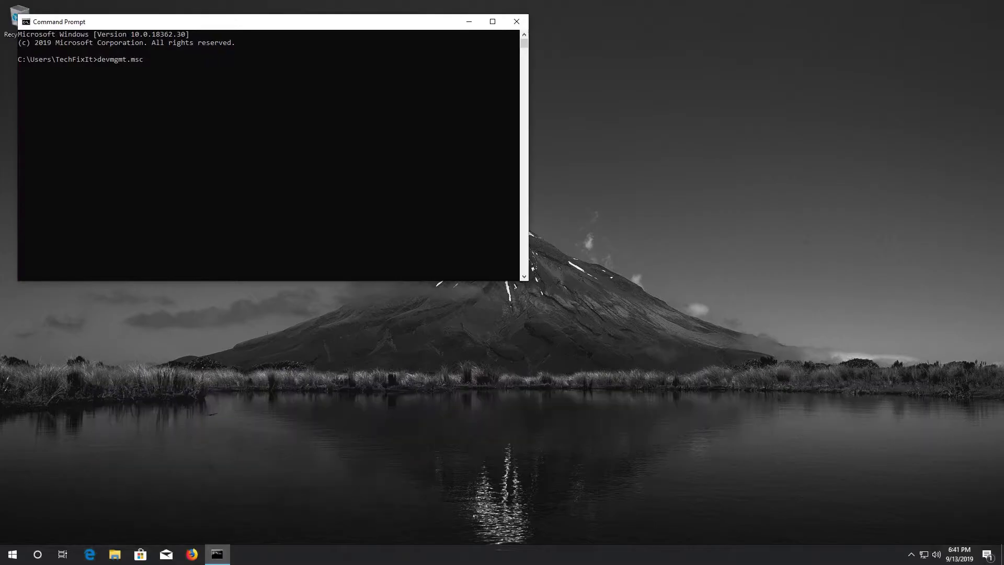
key("Return")
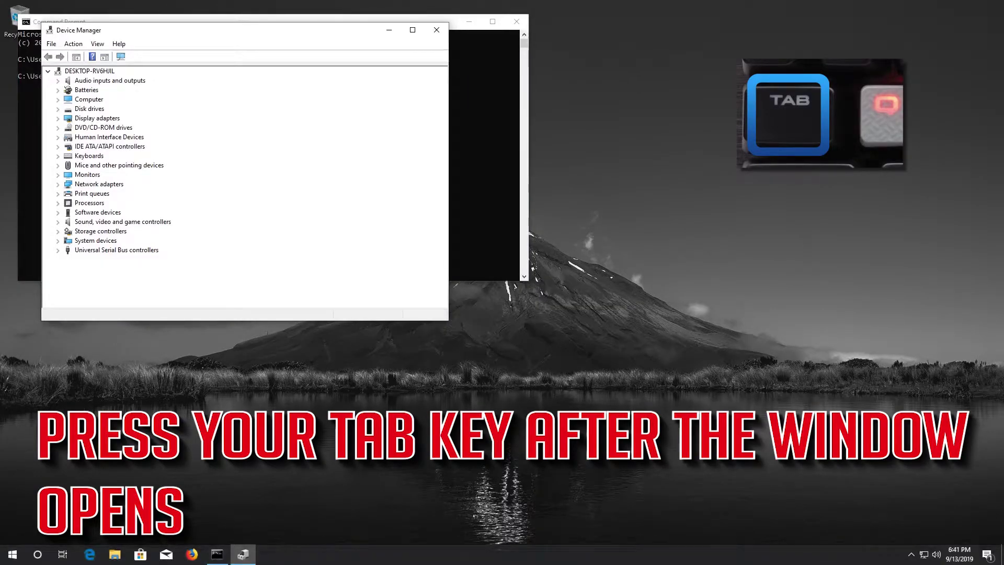
Expand Mice and other pointing devices in the device tree and select Microsoft PS/2 Mouse
key("Tab")
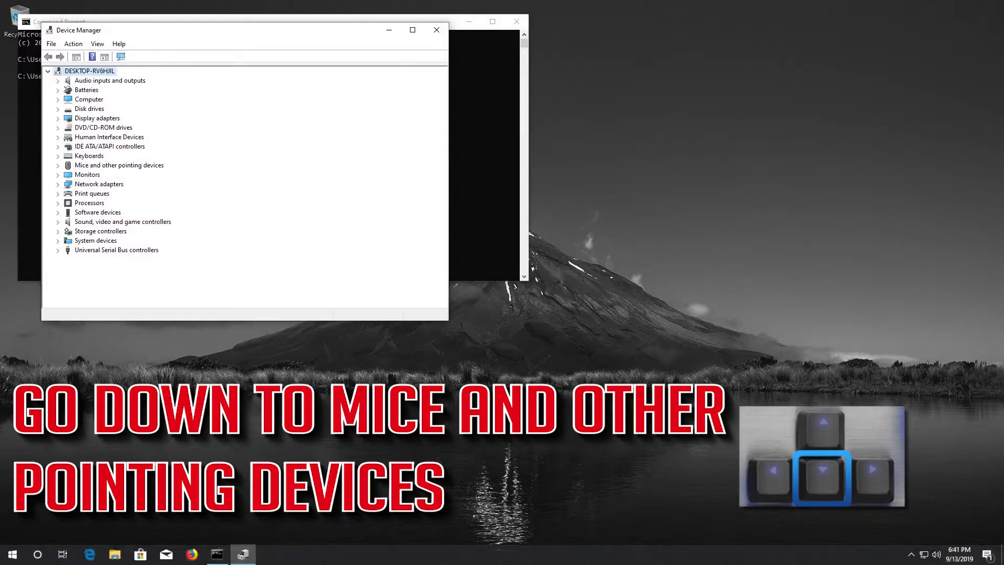
key("Down")
key("Down")
key("Down")
key("Down")
key("Down")
key("Down")
key("Down")
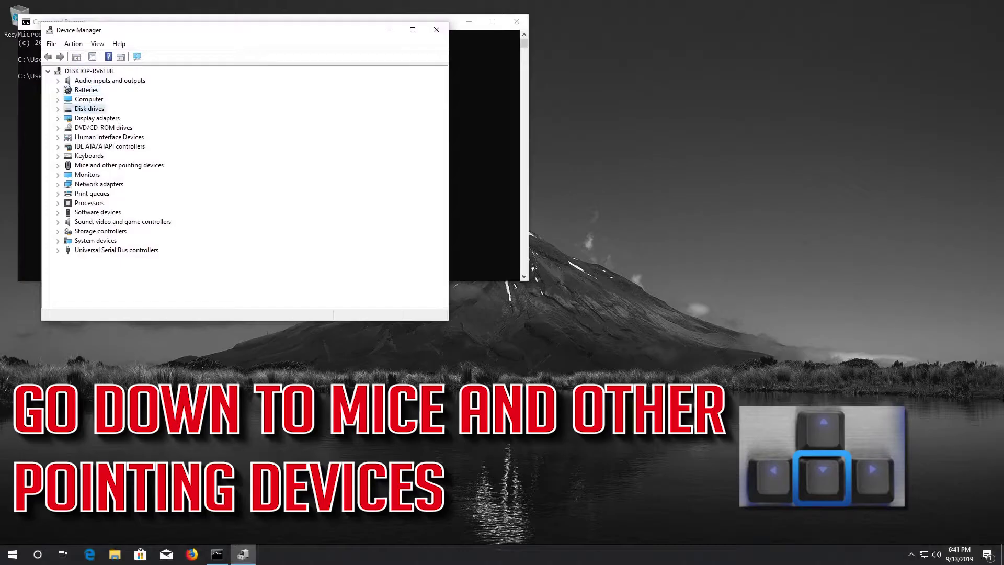
key("Down")
key("Down")
key("Down")
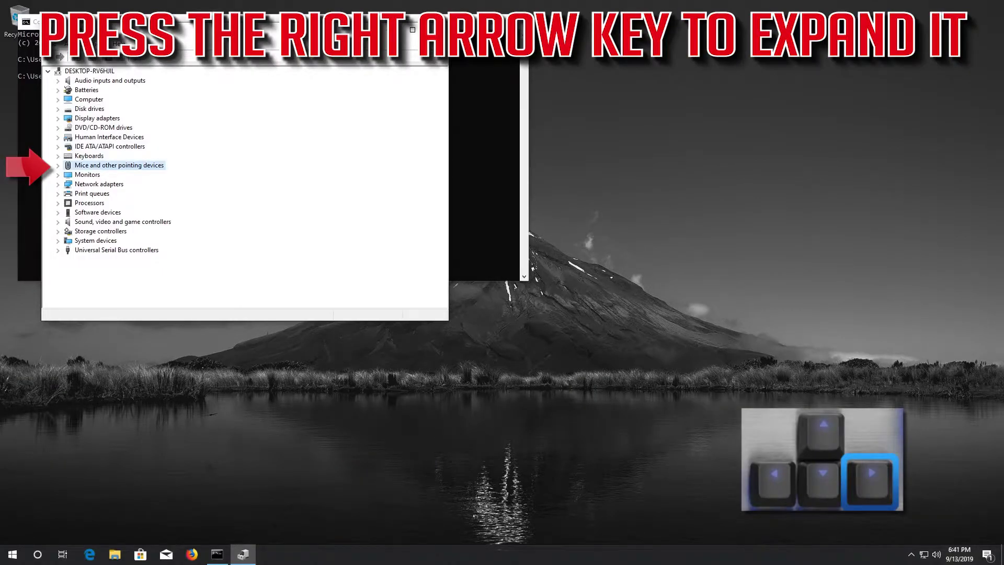
key("Right")
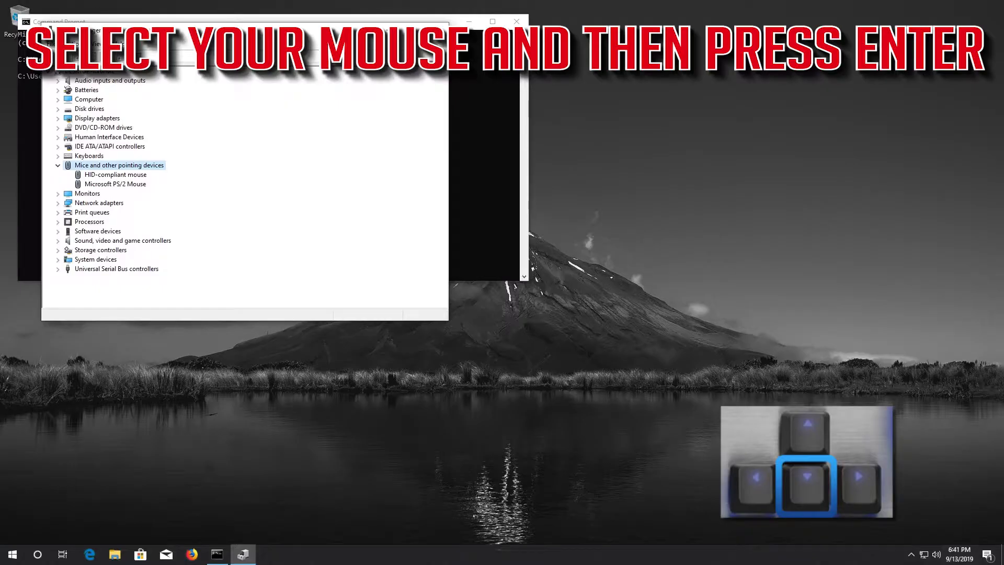
key("Down")
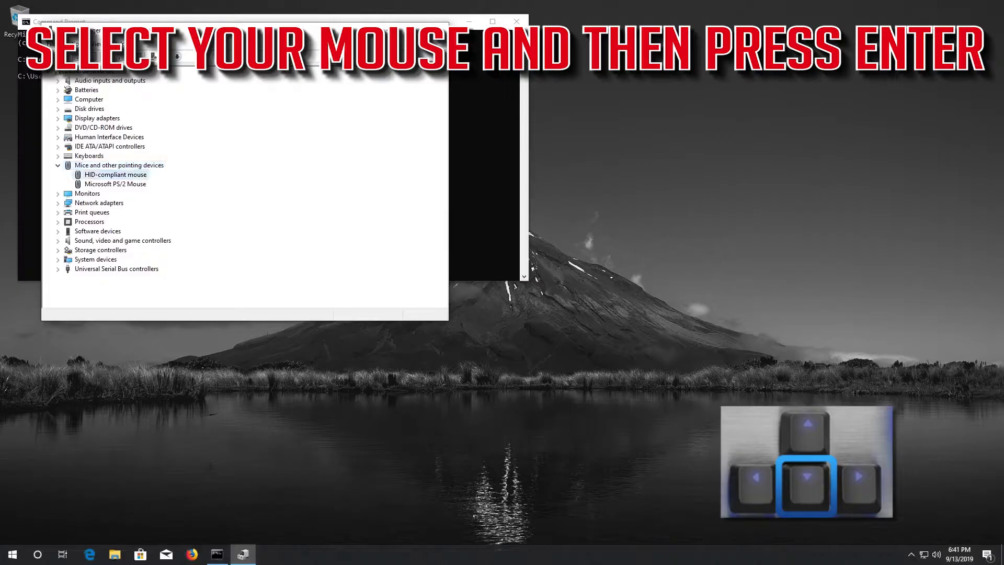
key("Down")
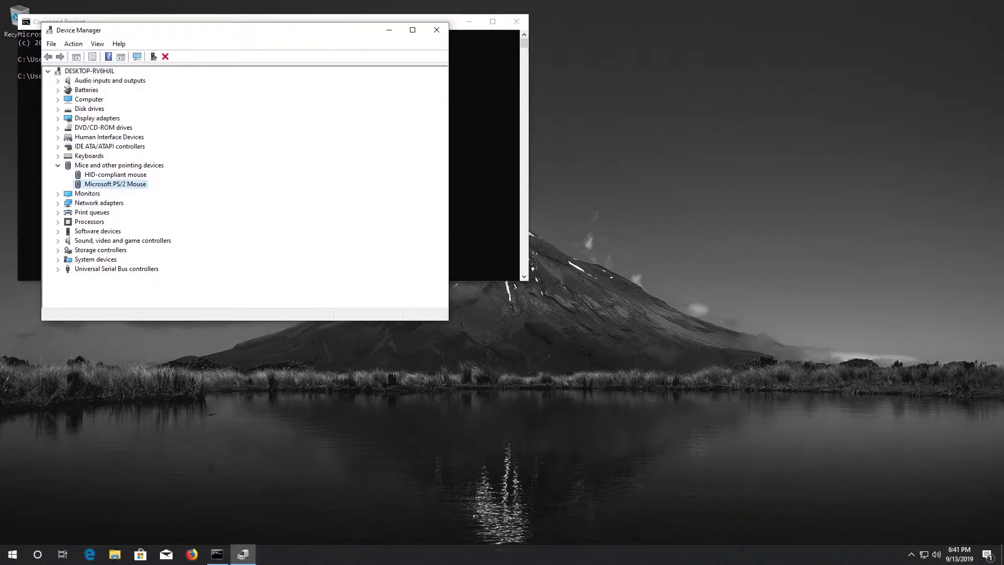
Open Microsoft PS/2 Mouse Properties on the Driver tab with Update Driver focused
key("Return")
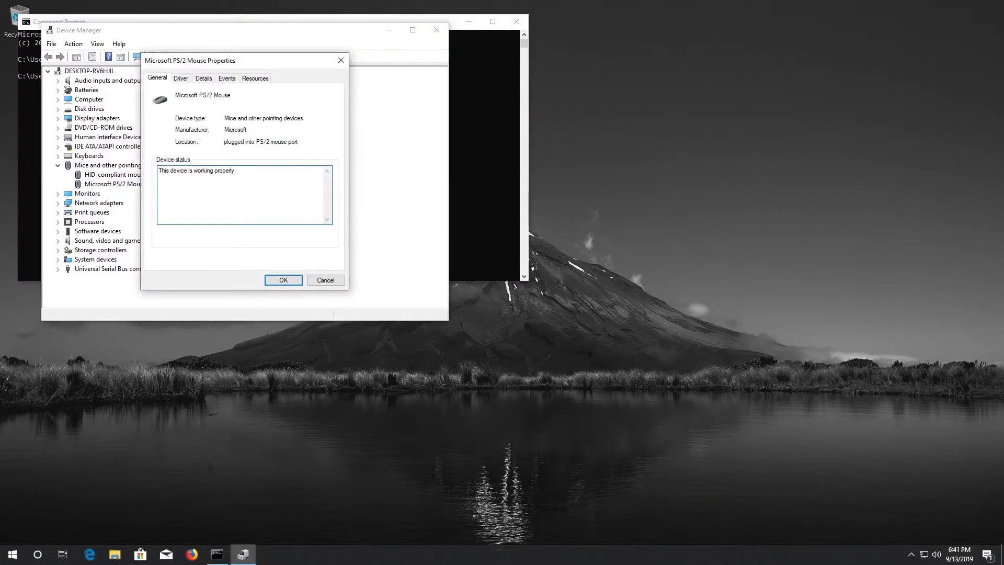
key("Tab")
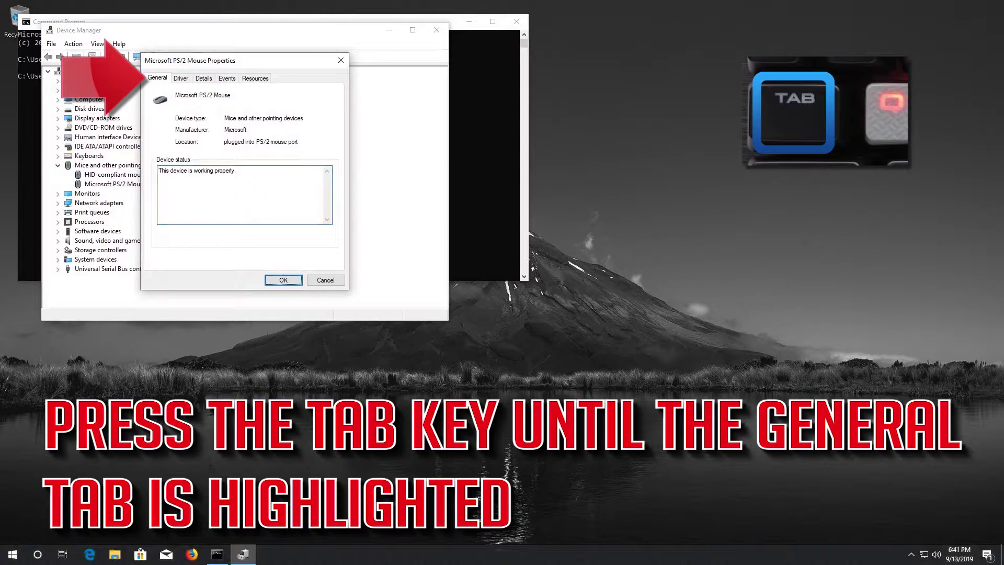
key("Tab")
key("Tab")
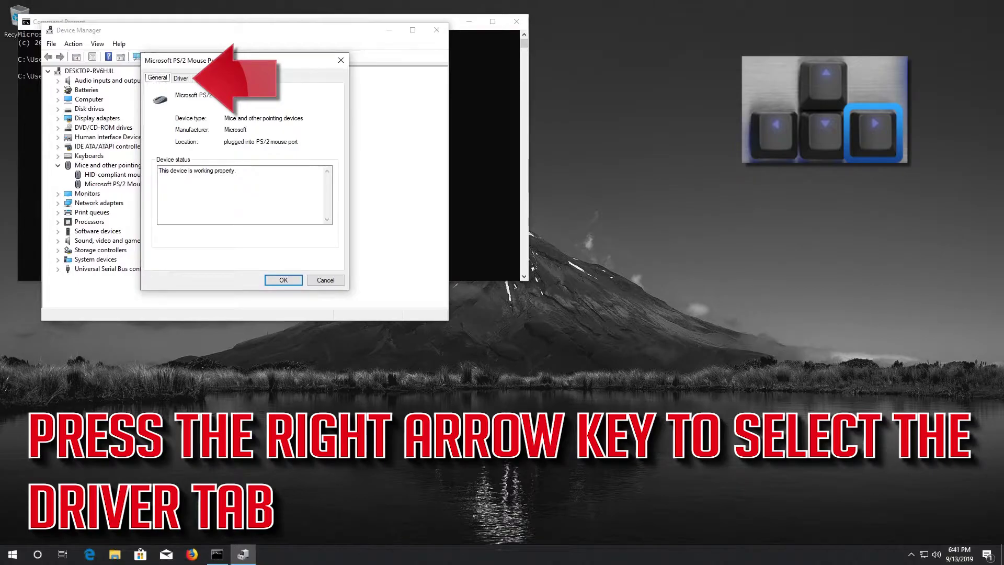
key("Right")
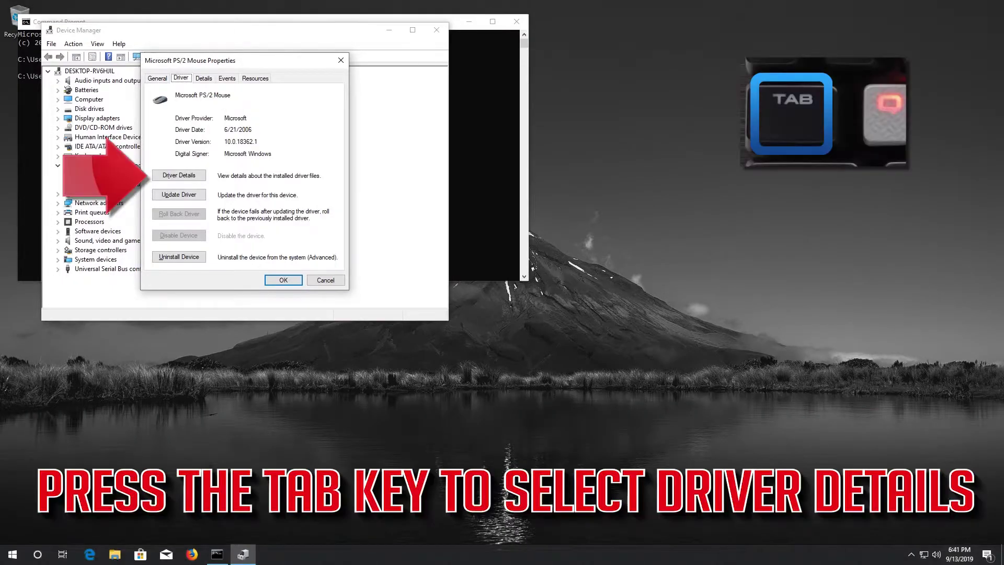
key("Tab")
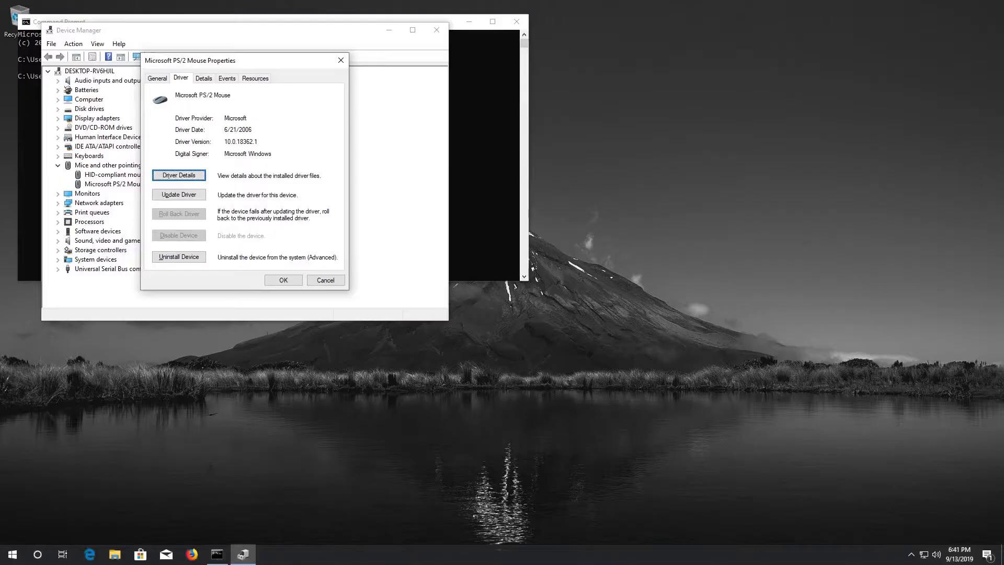
key("Down")
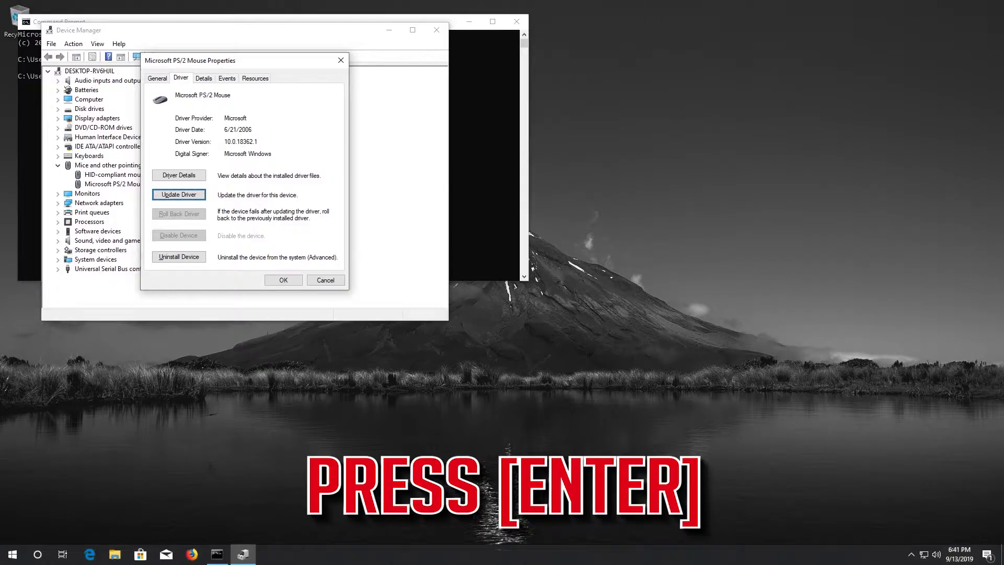
Run Update Driver's automatic search, then restart the wizard and focus the manual browse option
key("Return")
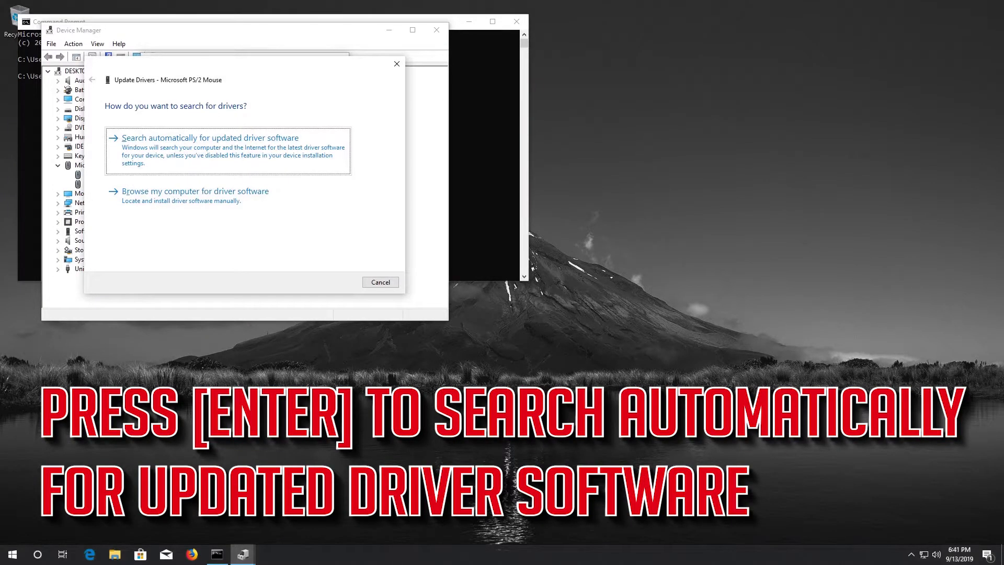
key("Return")
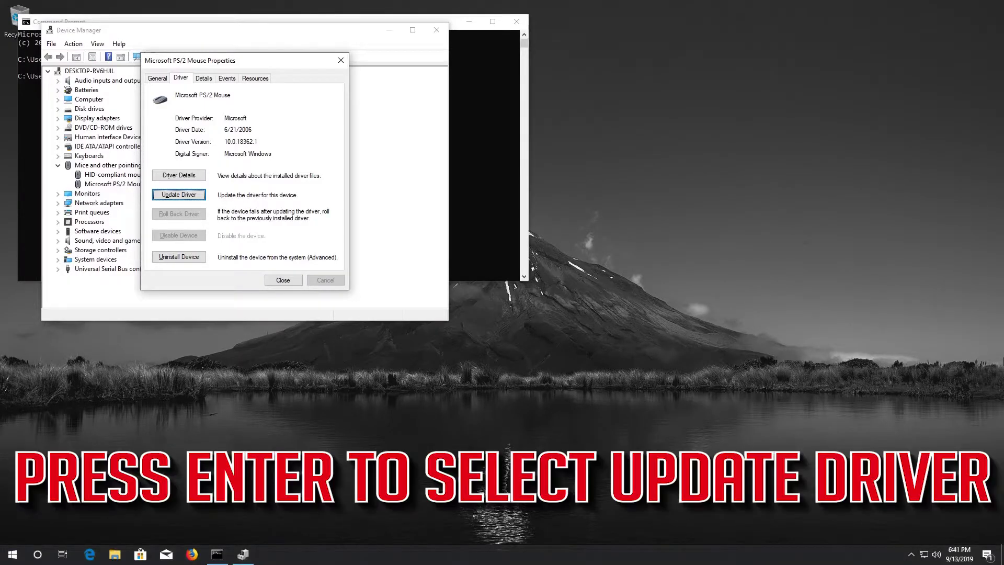
key("Return")
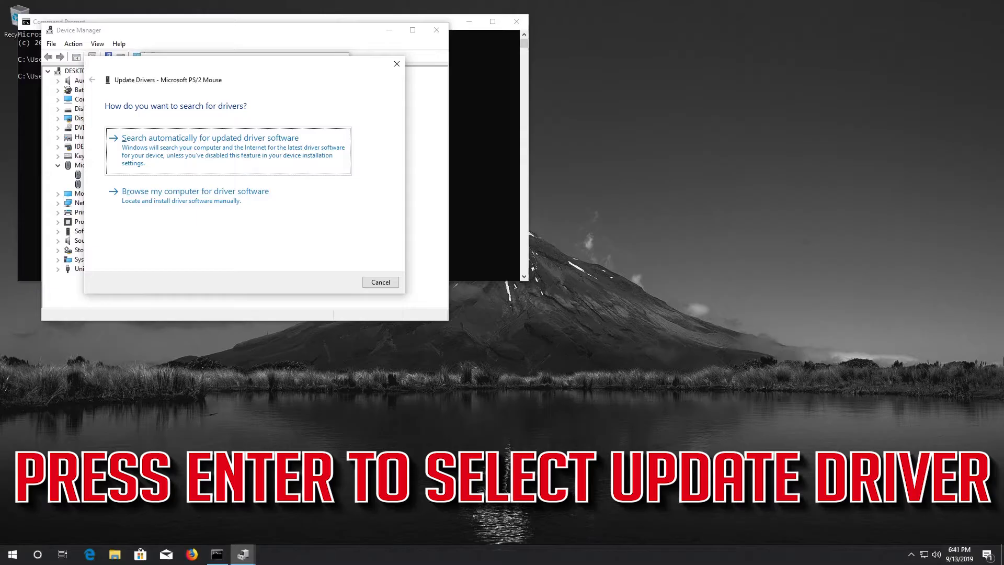
key("Tab")
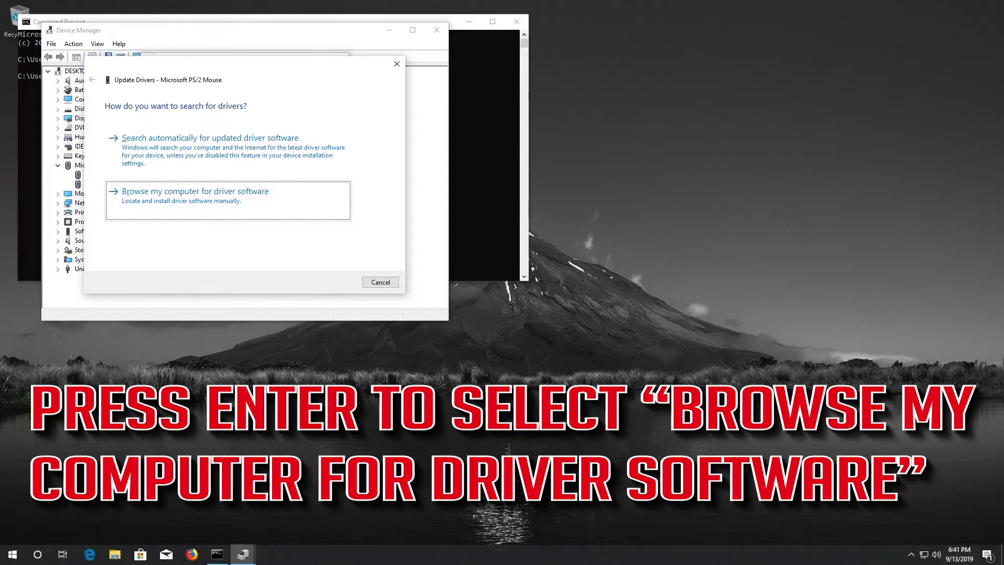
Browse the computer, pick from the available drivers, and install the Microsoft PS/2 Mouse model
key("Return")
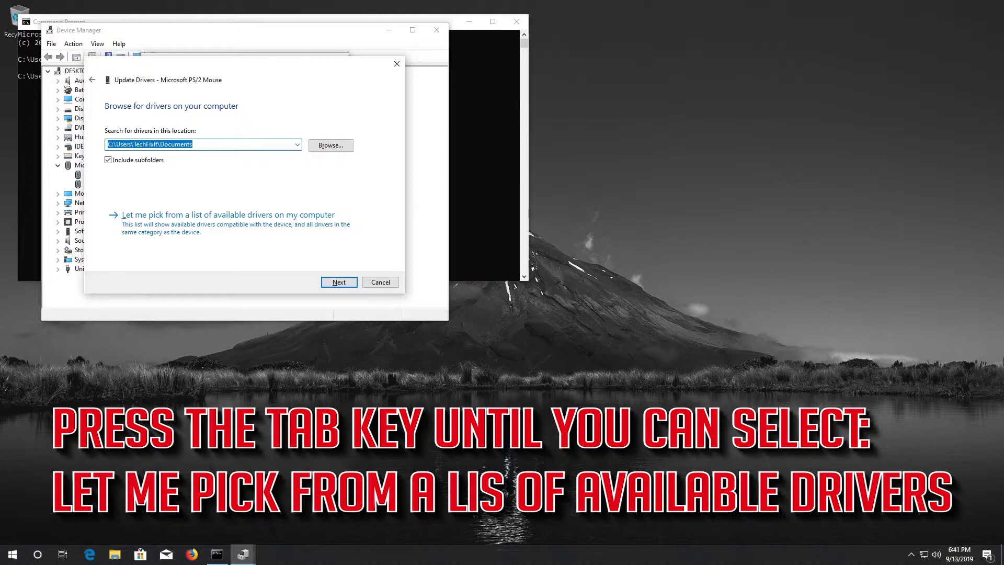
key("Tab")
key("Tab")
key("Tab")
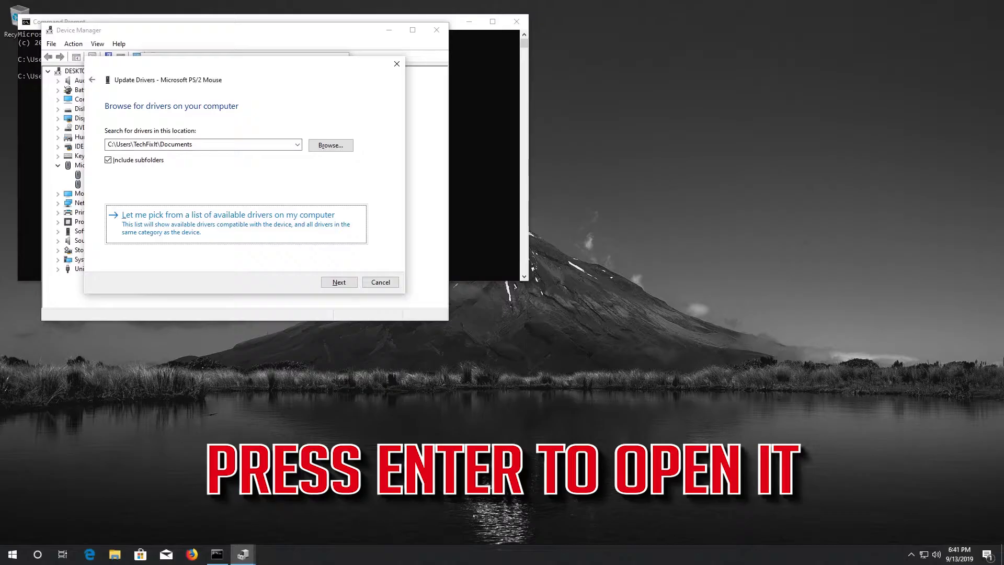
key("Return")
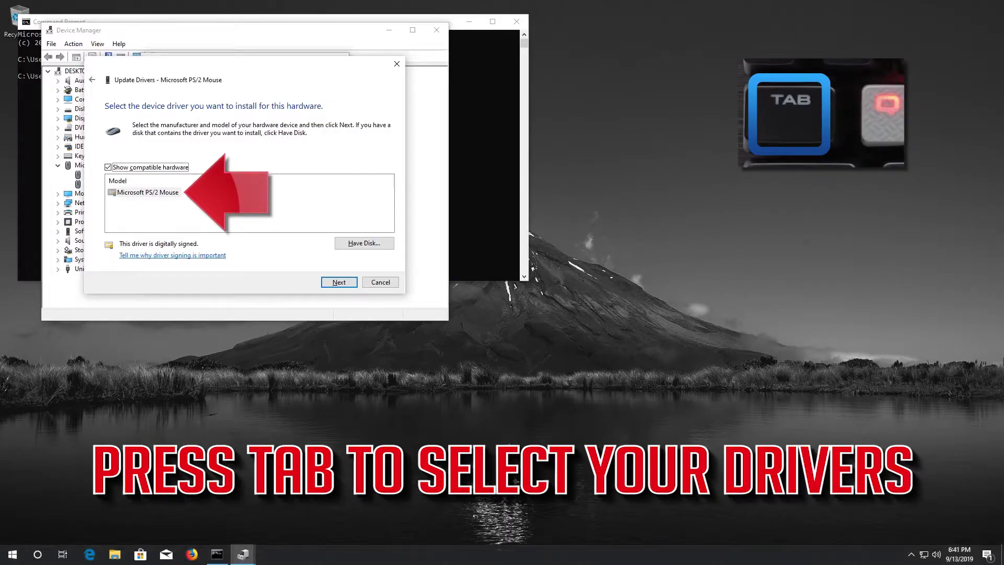
key("Tab")
key("Tab")
key("Tab")
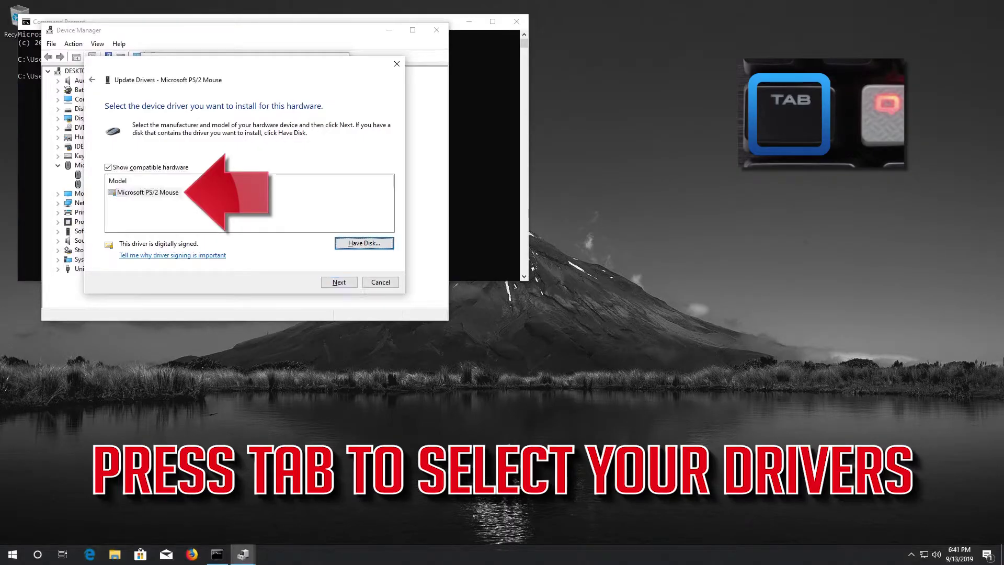
key("Tab")
key("Tab")
key("Tab")
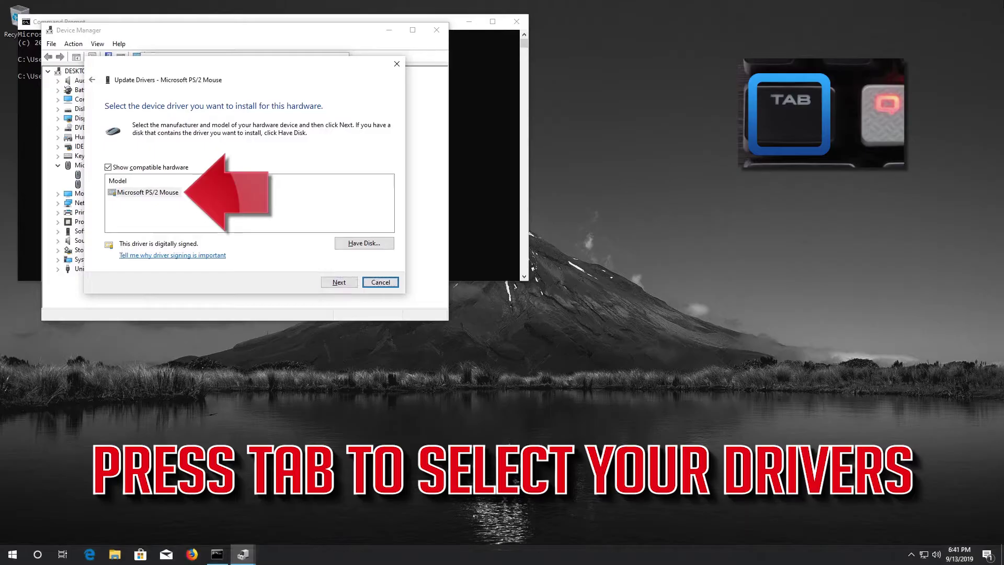
key("Tab")
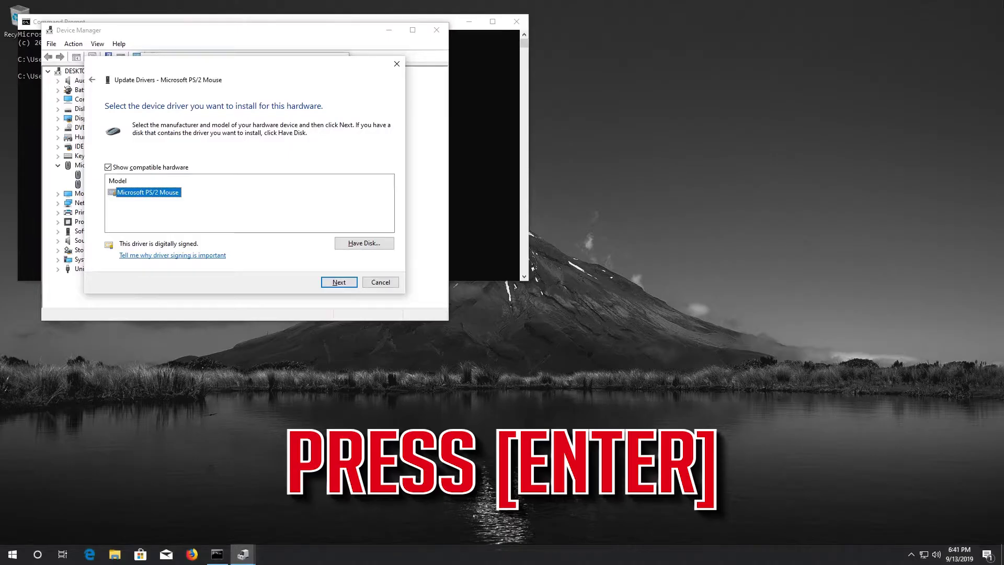
key("Return")
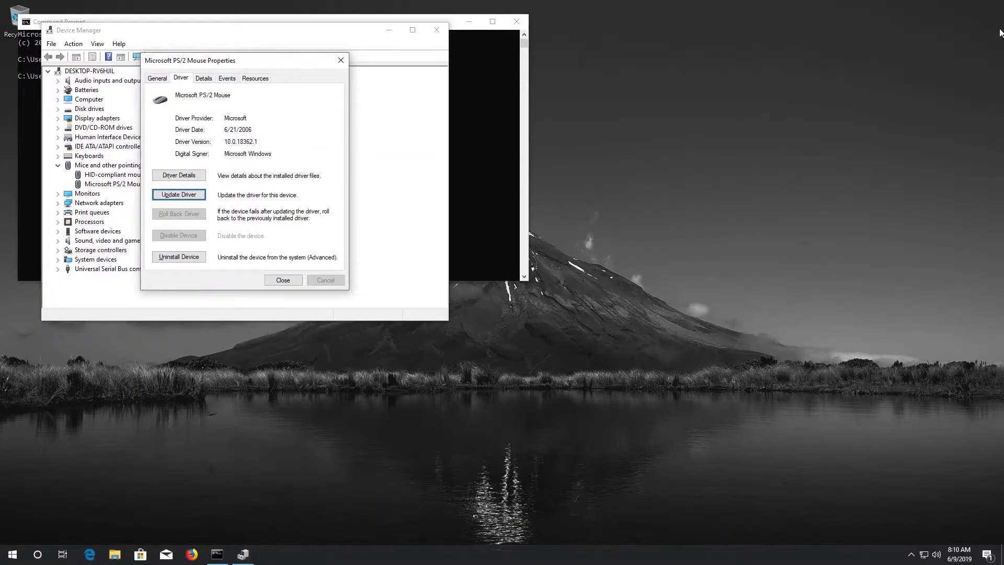
Uninstall the Microsoft PS/2 Mouse device, confirm it, and accept restarting the computer
key("Down")
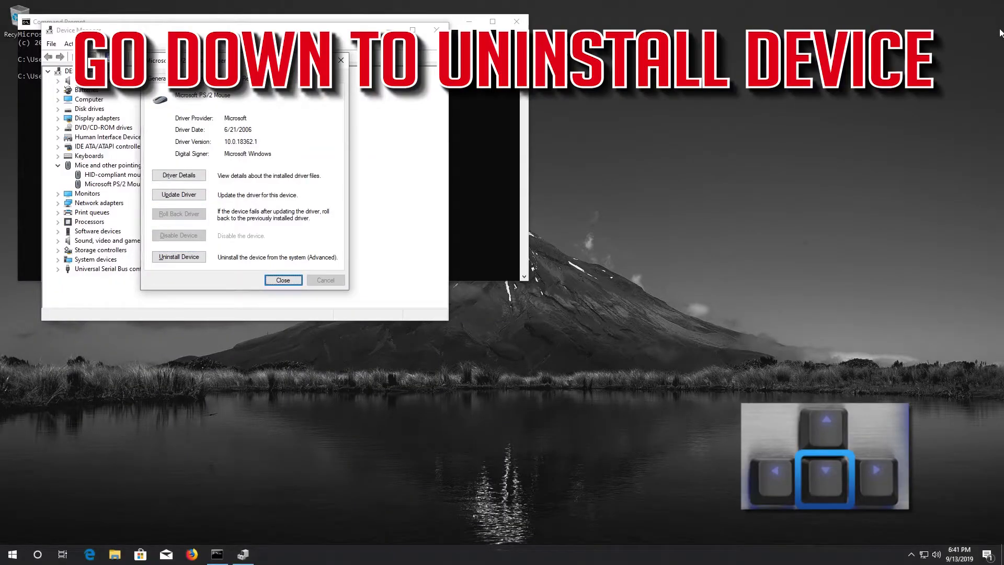
key("Down")
key("Down")
key("Down")
key("Return")
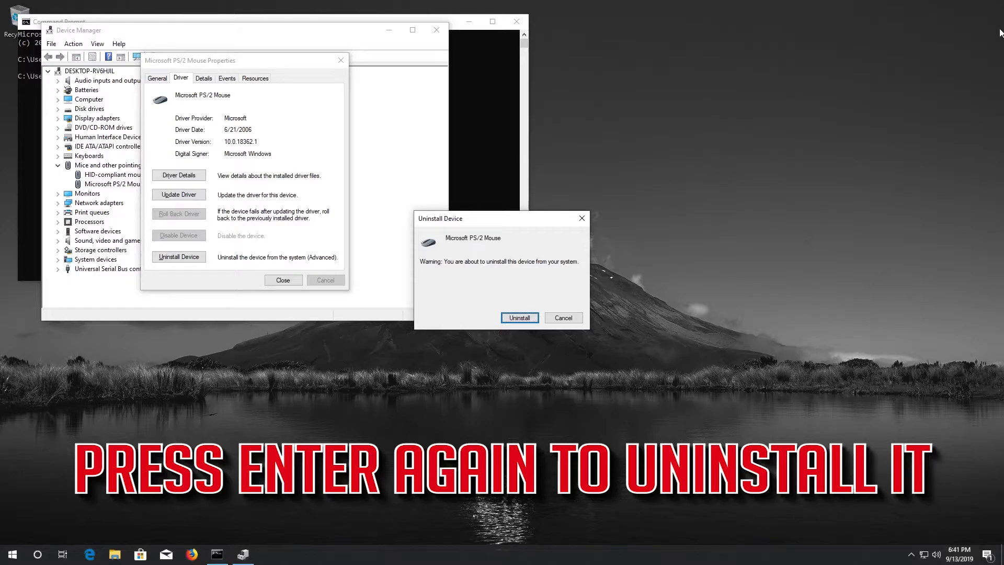
key("Return")
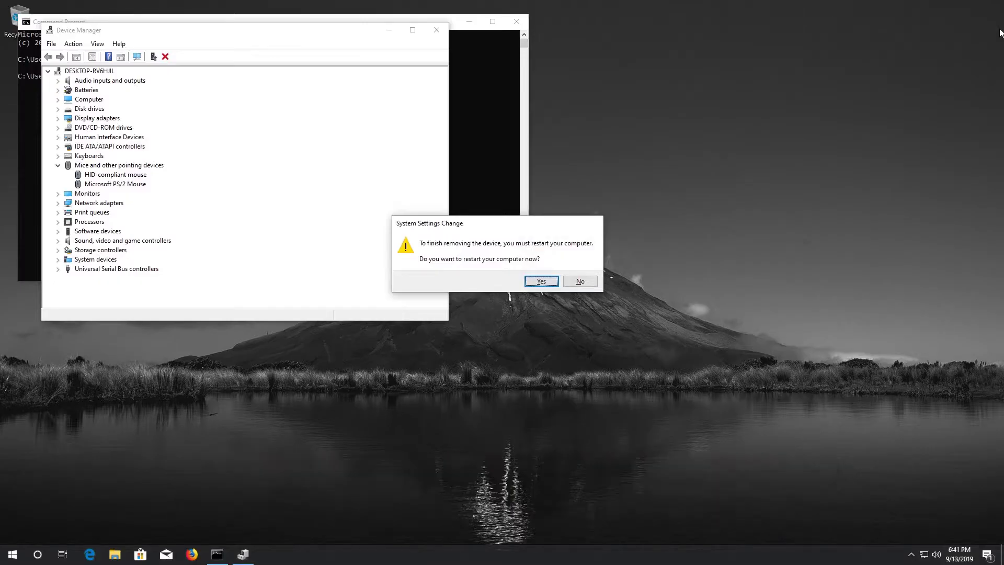
key("Return")
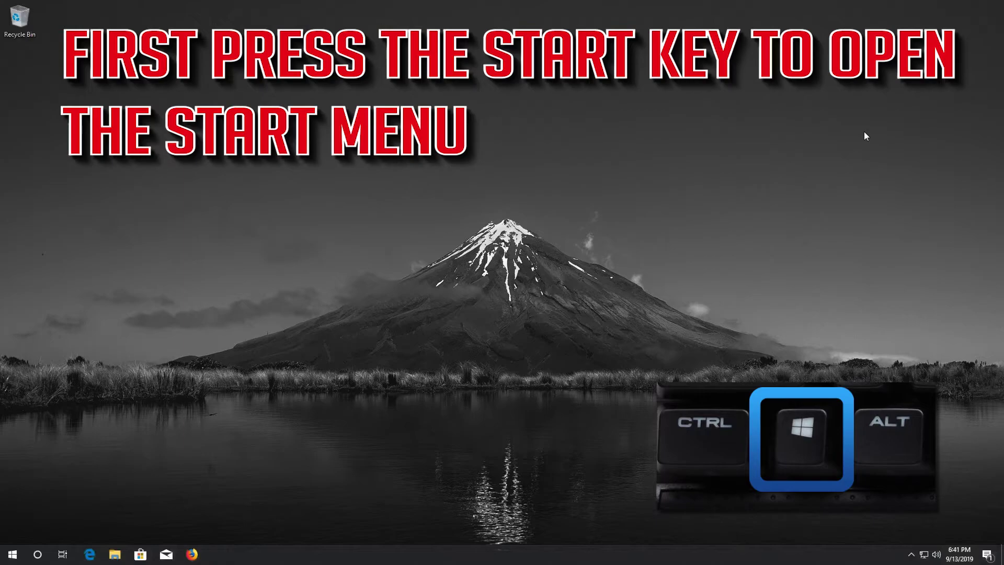
key("super")
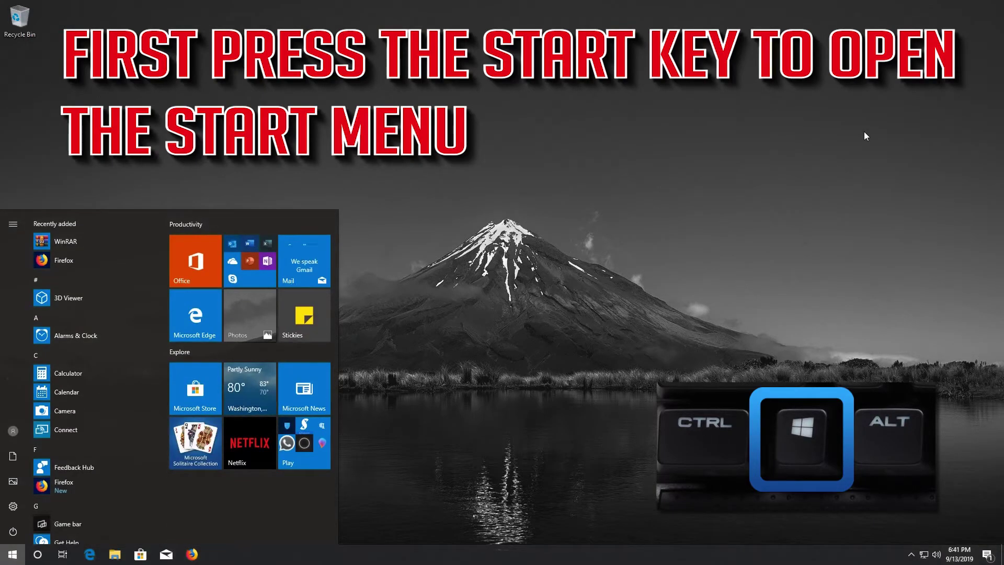
Search regedit from Start and approve the permission prompt to launch Registry Editor
type("reg")
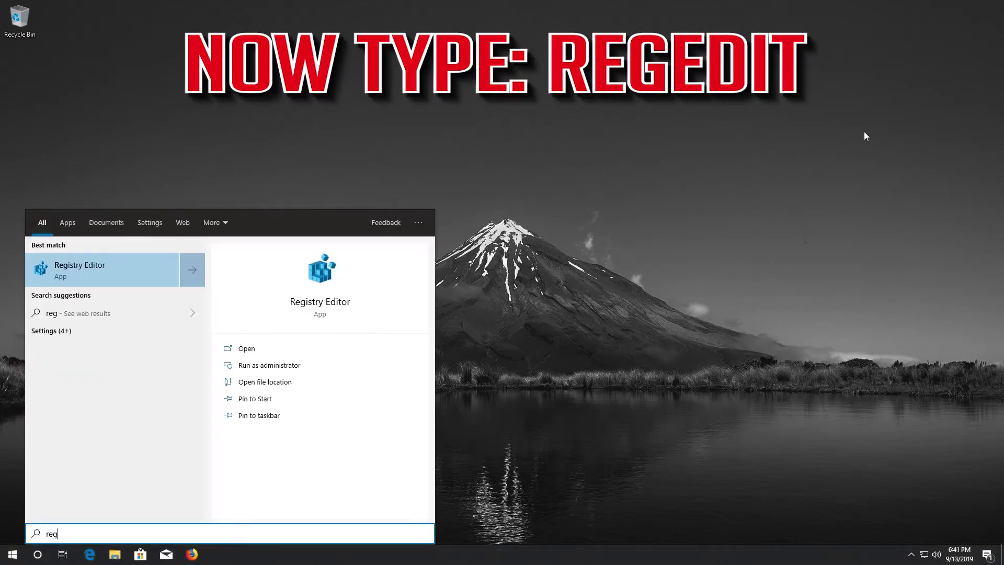
type("edit")
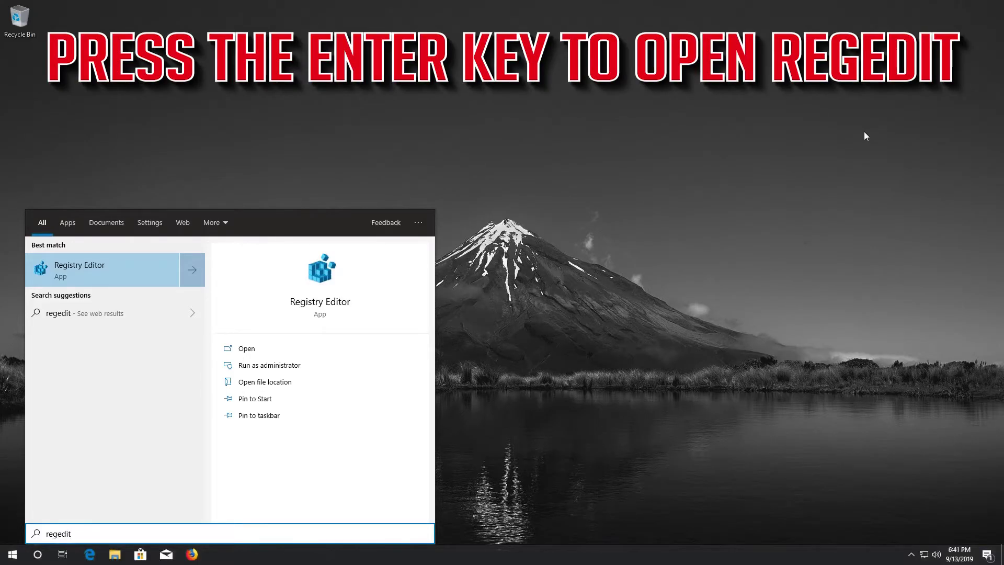
key("Return")
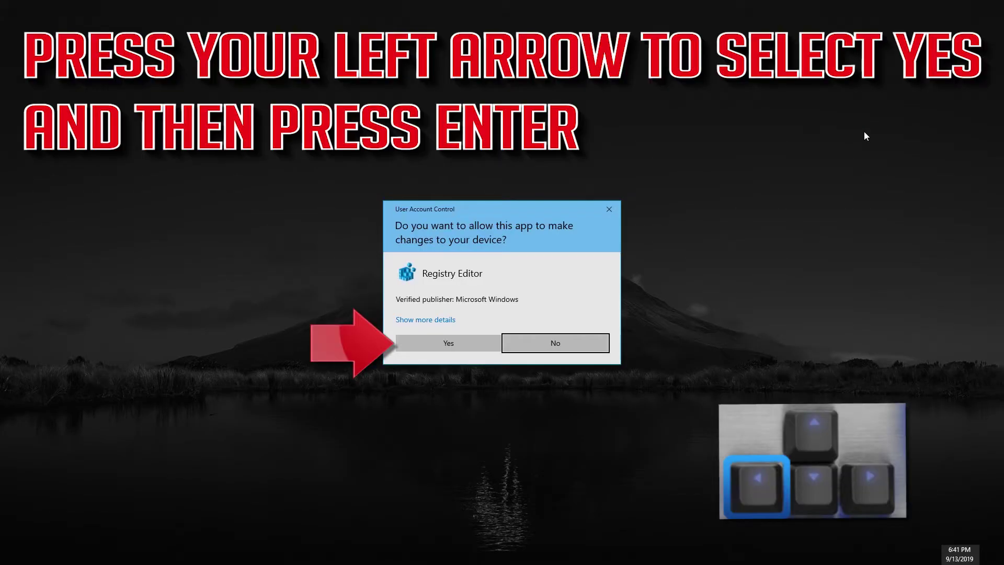
key("Left")
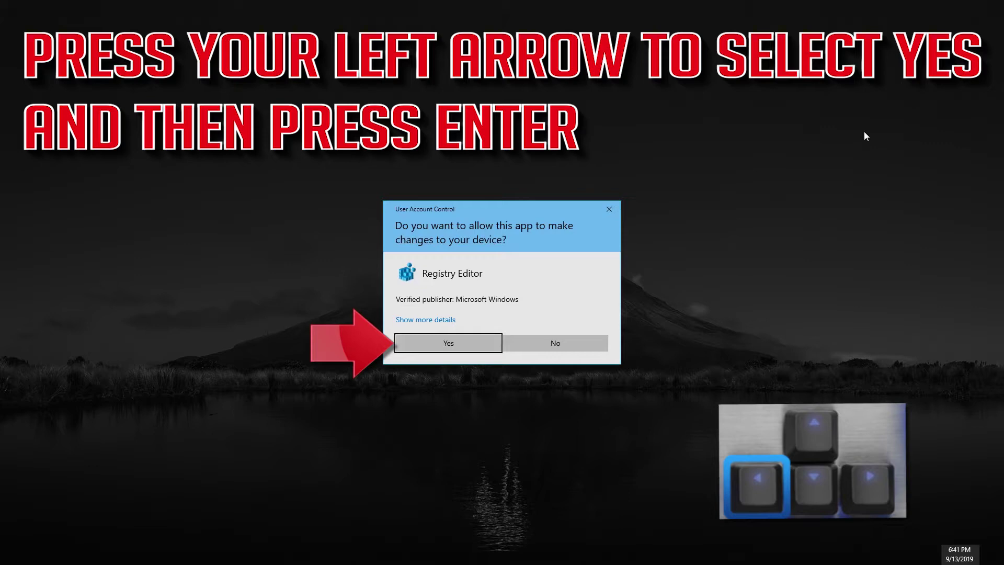
key("Return")
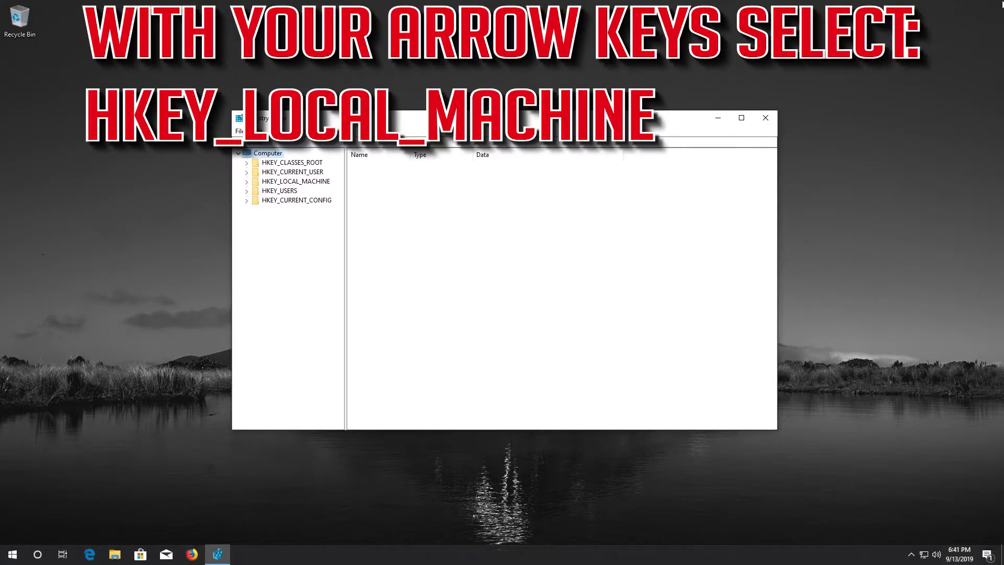
Expand HKEY_LOCAL_MACHINE, SOFTWARE and Microsoft in the registry tree
key("Down")
key("Down")
key("Down")
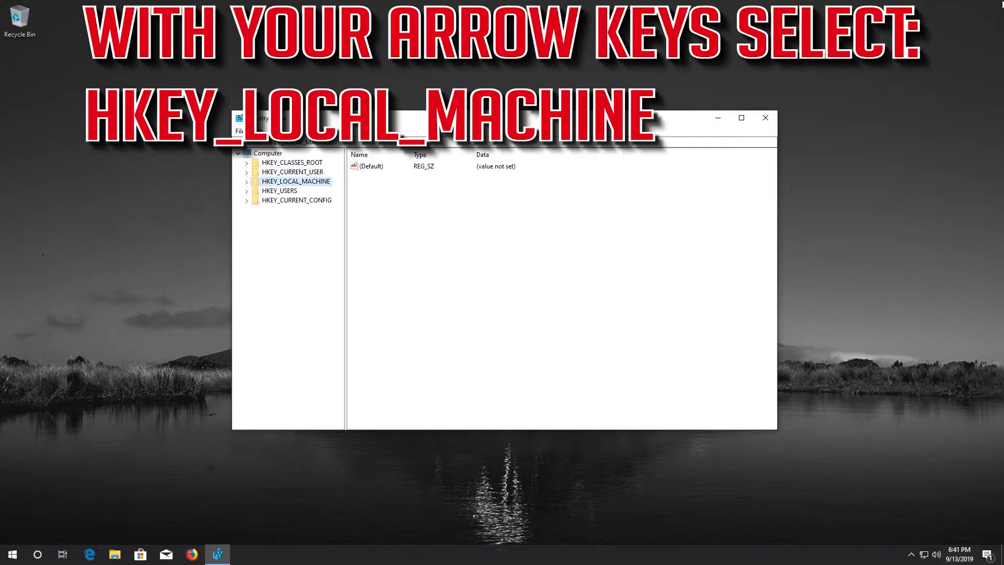
key("Right")
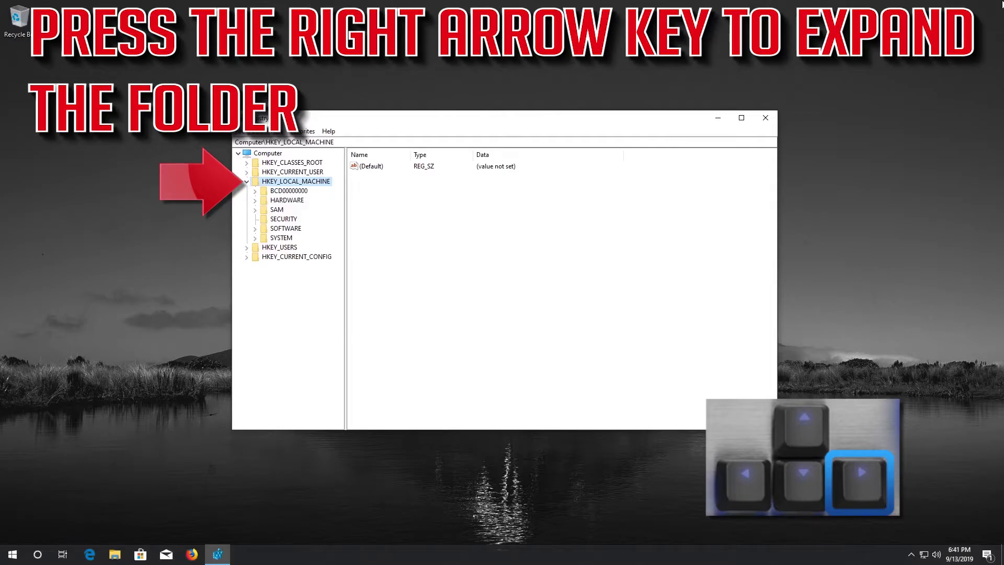
key("Down")
key("Down")
key("Down")
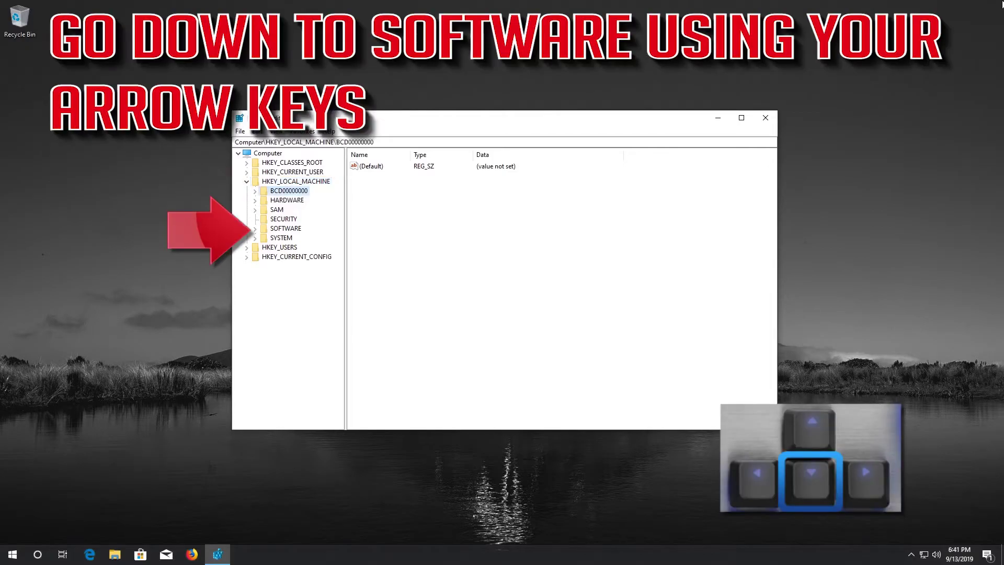
key("Down")
key("Down")
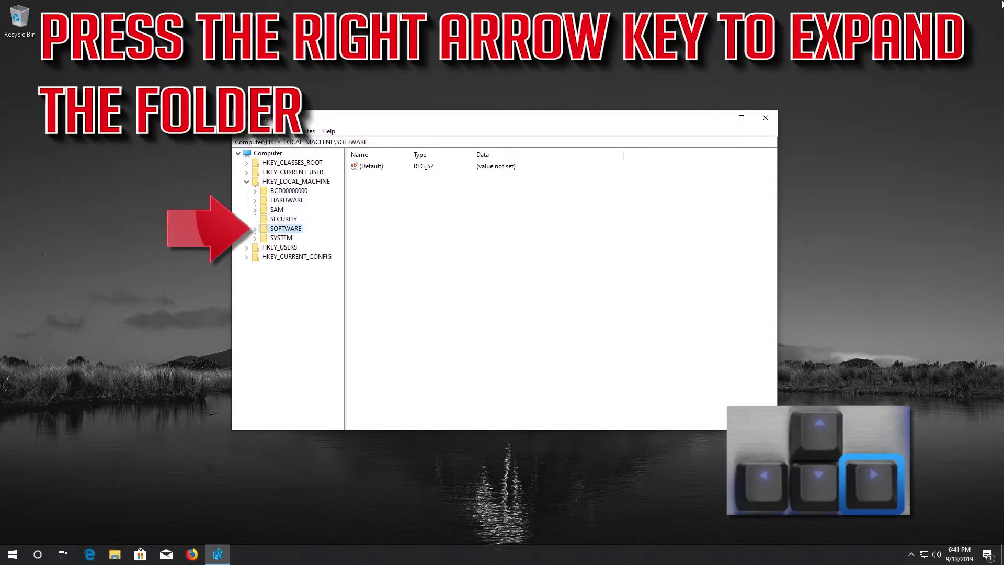
key("Right")
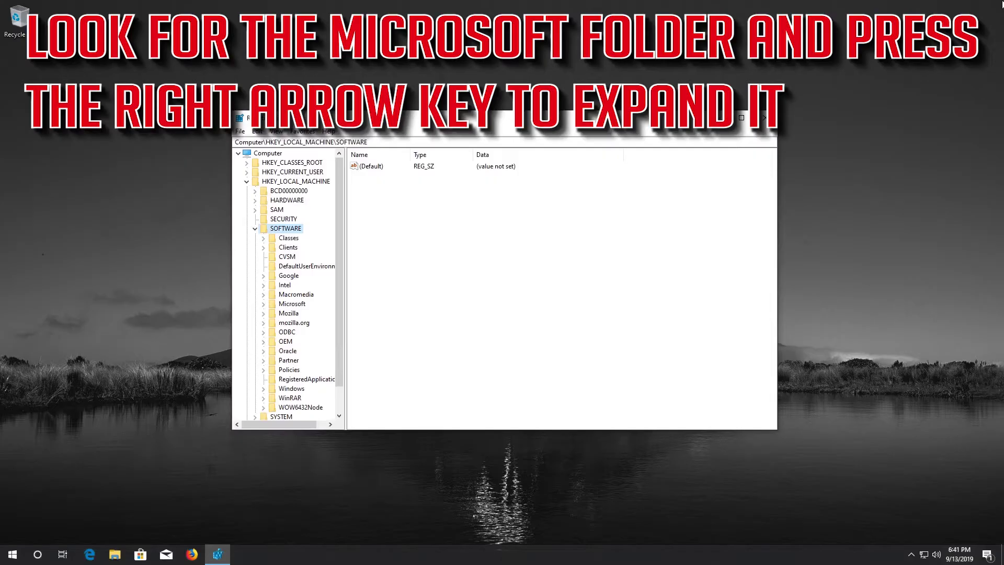
key("Down")
key("Down")
key("Down")
key("Down")
key("Down")
key("Down")
key("Down")
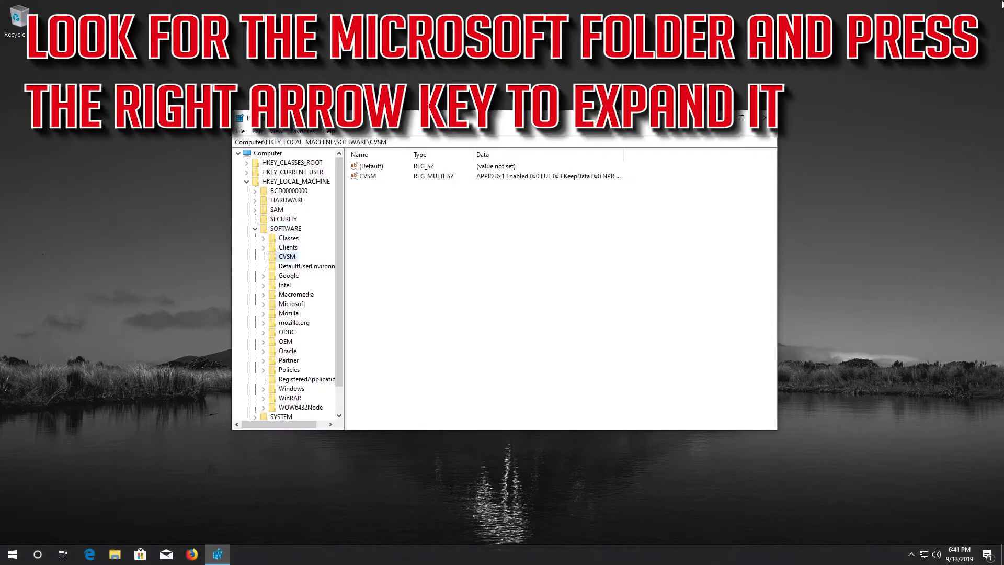
key("Down")
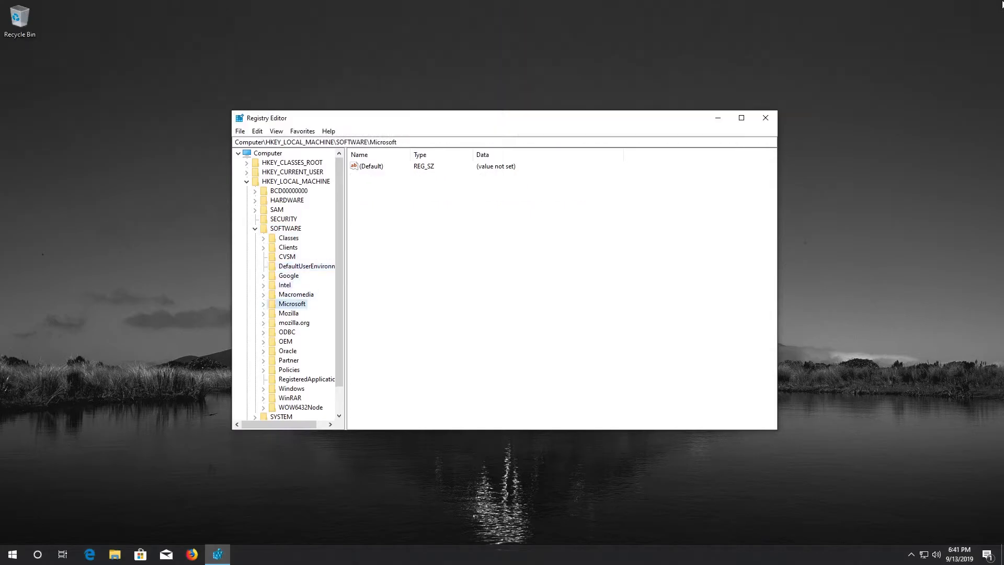
key("Right")
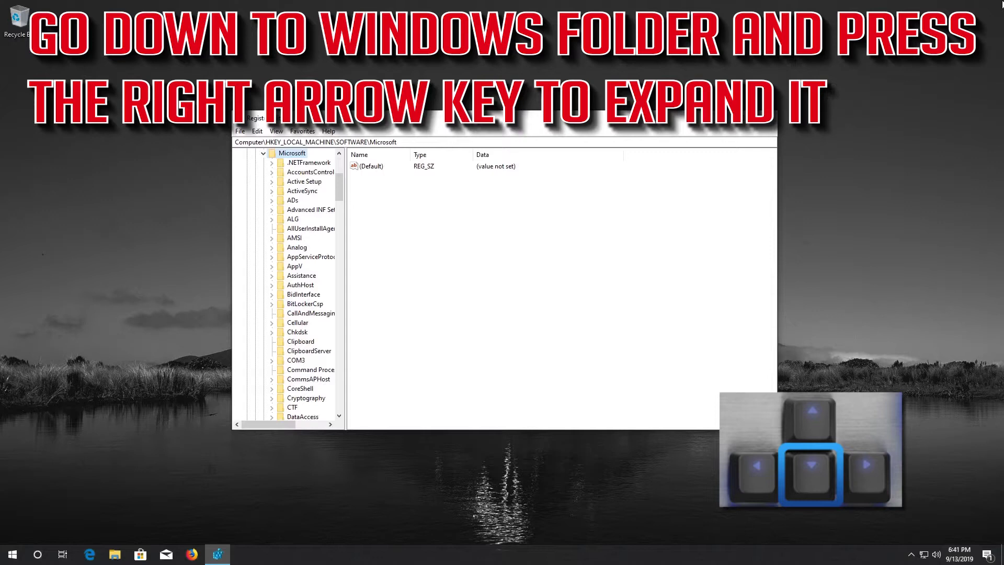
Expand the Windows key under Microsoft and select CurrentVersion
key("Down")
key("Down")
key("Down")
key("Down")
key("Down")
key("Down")
key("Down")
key("Down")
key("Down")
key("Down")
key("Down")
key("Down")
key("Down")
key("Down")
key("Down")
key("Down")
key("Down")
key("Down")
key("Down")
key("Down")
key("Down")
key("Down")
key("Down")
key("Down")
key("Down")
key("Down")
key("Down")
key("Down")
key("Down")
key("Down")
key("Down")
key("Down")
key("Down")
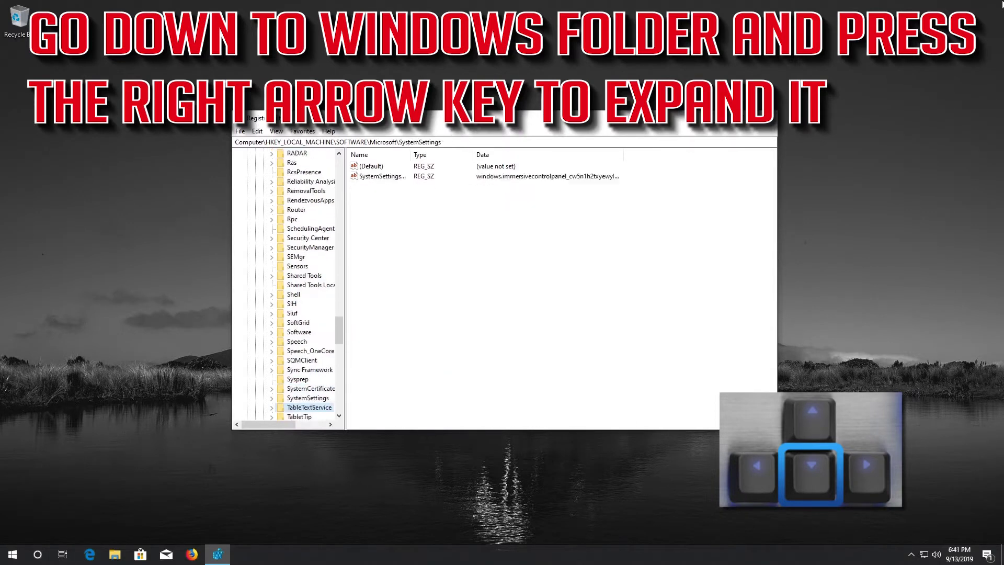
key("Down")
key("Down")
key("Down")
key("Down")
key("Down")
key("Down")
key("Down")
key("Down")
key("Down")
key("Down")
key("Down")
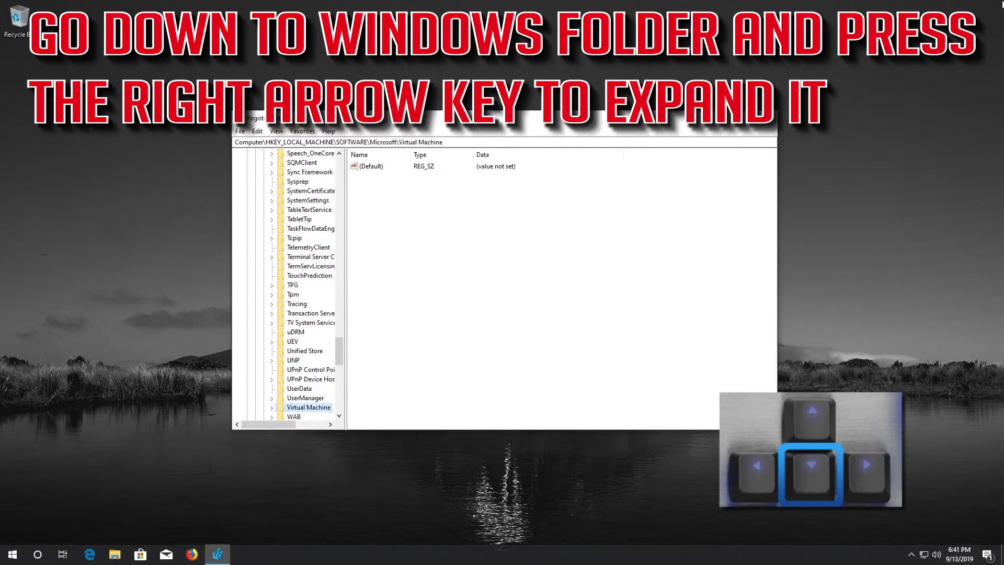
key("Down")
key("Down")
key("Down")
key("Down")
key("Down")
key("Up")
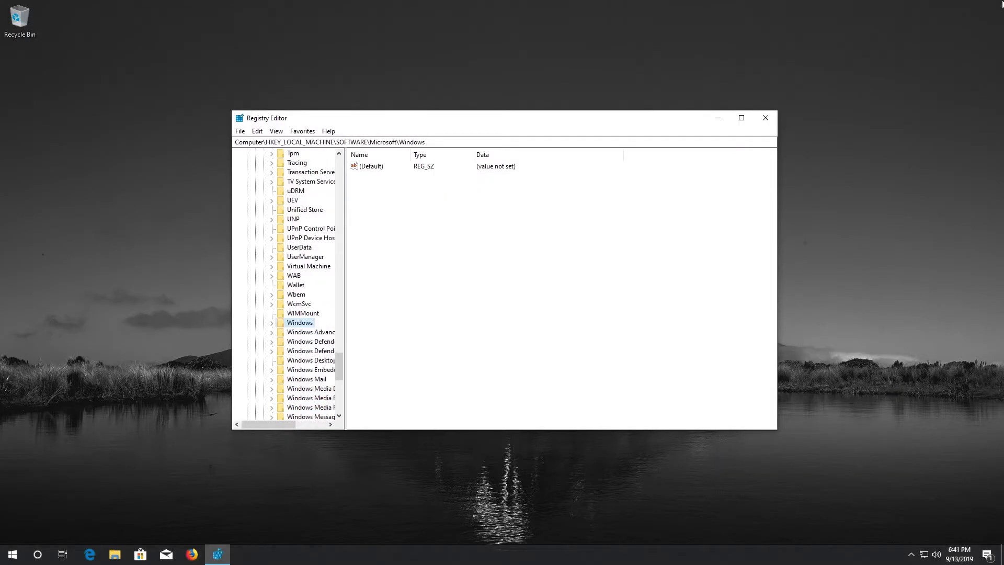
key("Right")
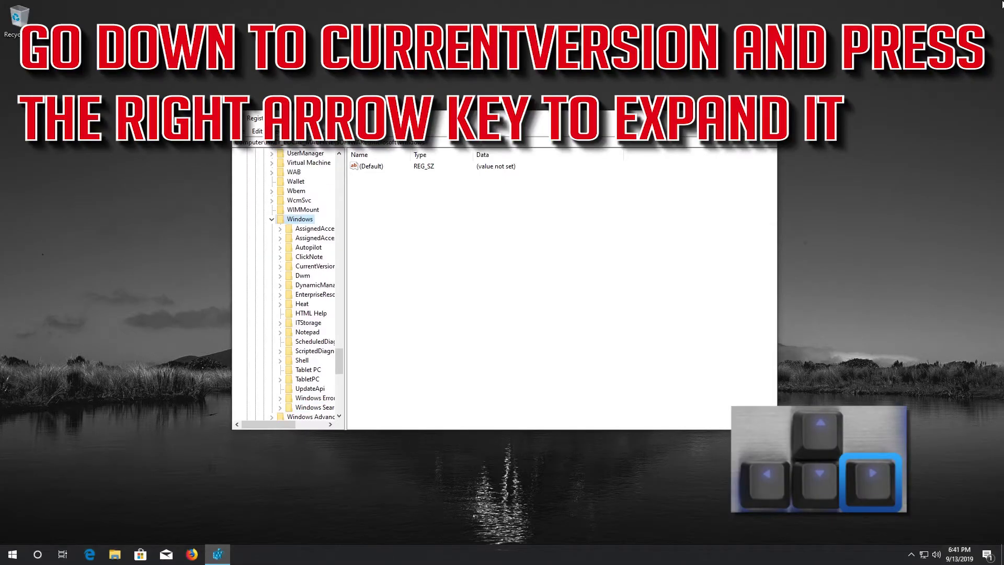
key("Down")
key("Down")
key("Down")
key("Down")
key("Down")
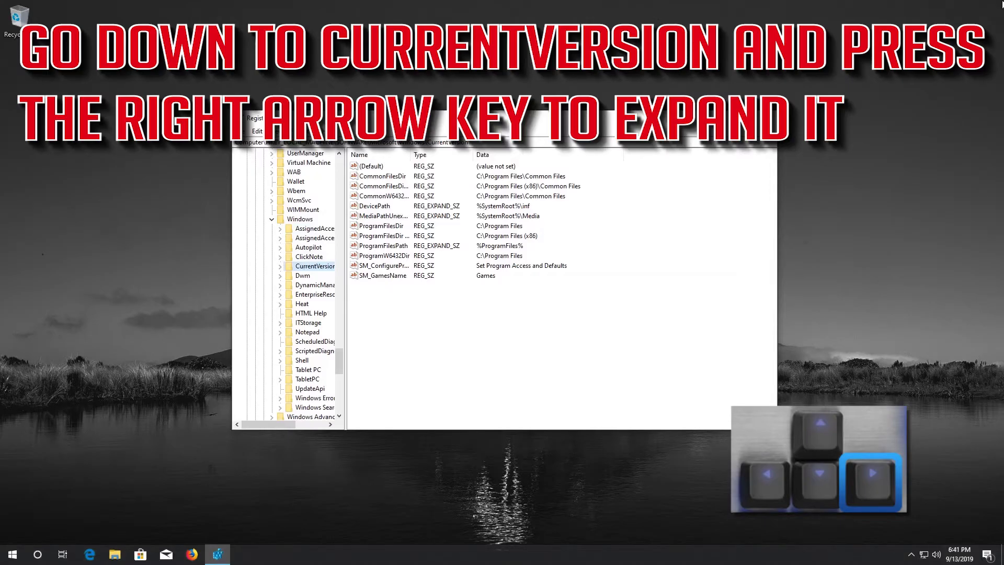
Expand CurrentVersion and Policies, then select the System subkey
key("Right")
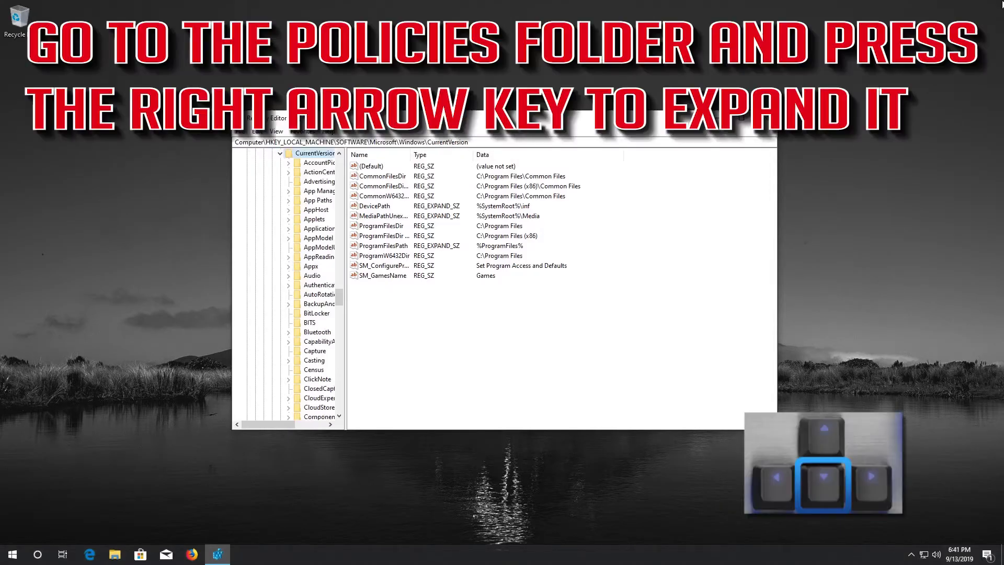
key("Down")
key("Down")
key("Down")
key("Down")
key("Down")
key("Down")
key("Down")
key("Down")
key("Down")
key("Down")
key("Down")
key("Down")
key("Down")
key("Down")
key("Down")
key("Down")
key("Down")
key("Down")
key("Down")
key("Down")
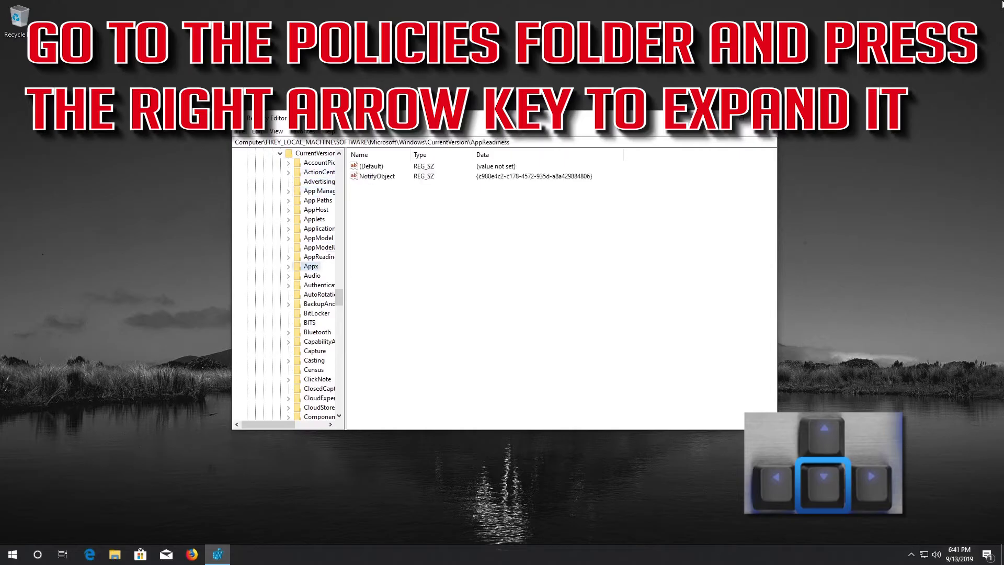
key("Down")
key("Down")
key("Down")
key("Down")
key("Down")
key("Down")
key("Down")
key("Down")
key("Down")
key("Down")
key("Down")
key("Down")
key("Down")
key("Down")
key("Down")
key("Down")
key("Down")
key("Down")
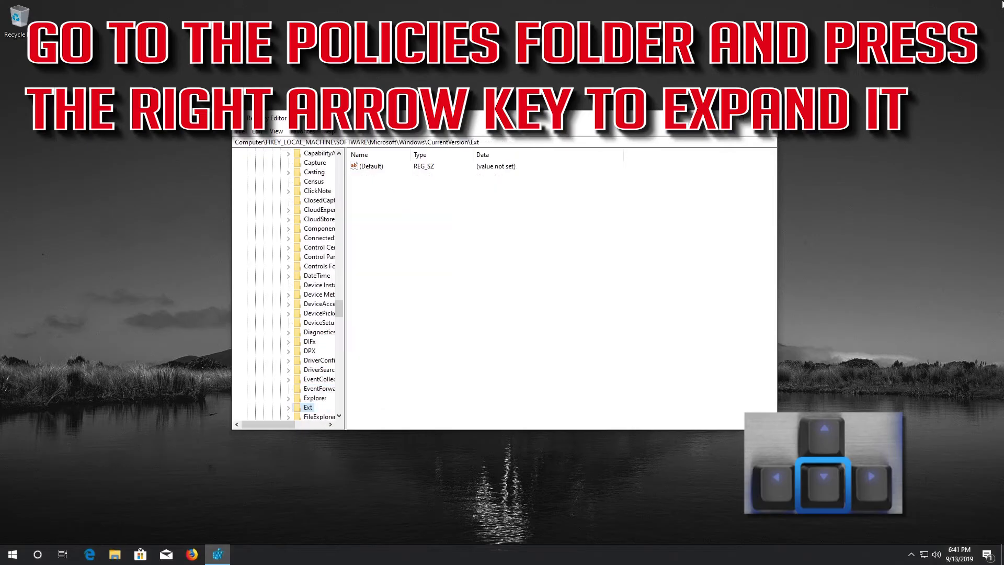
key("Down")
key("Down")
key("Down")
key("Down")
key("Down")
key("Down")
key("Down")
key("Down")
key("Down")
key("Down")
key("Down")
key("Down")
key("Down")
key("Down")
key("Down")
key("Down")
key("Down")
key("Down")
key("Down")
key("Down")
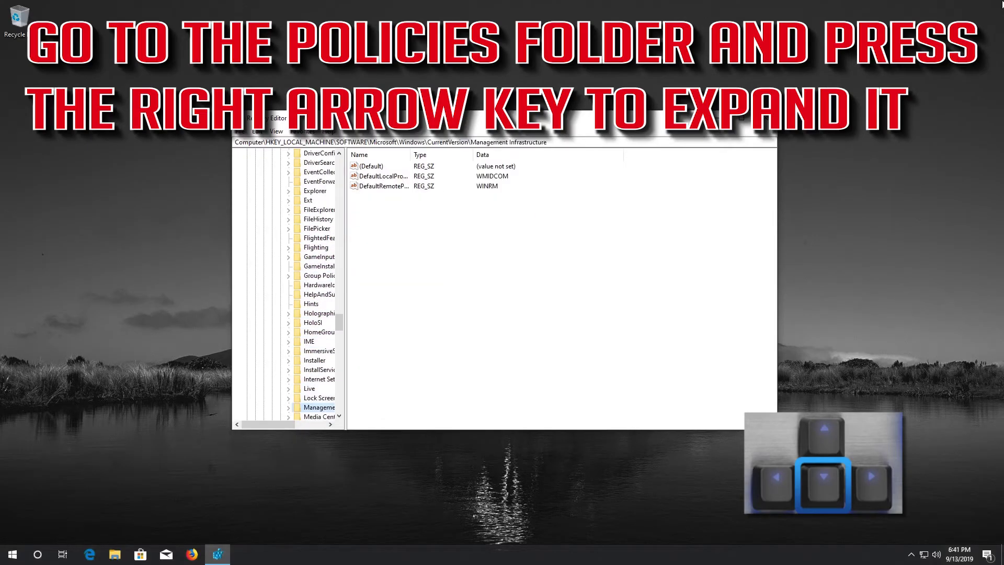
key("Down")
key("Down")
key("Down")
key("Down")
key("Down")
key("Down")
key("Down")
key("Down")
key("Down")
key("Down")
key("Down")
key("Down")
key("Down")
key("Down")
key("Down")
key("Down")
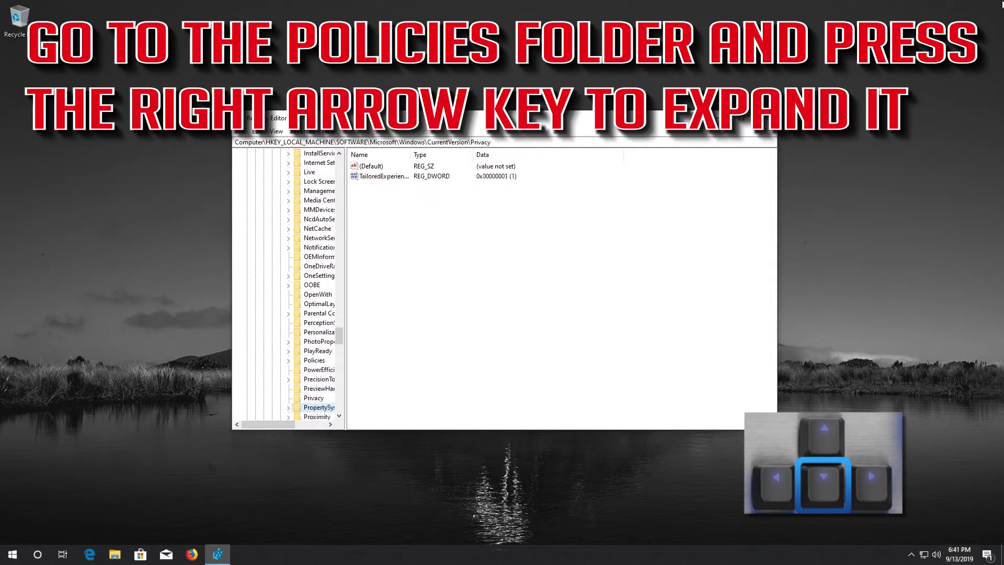
key("Up")
key("Up")
key("Up")
key("Up")
key("Up")
key("Up")
key("Up")
key("Up")
key("Up")
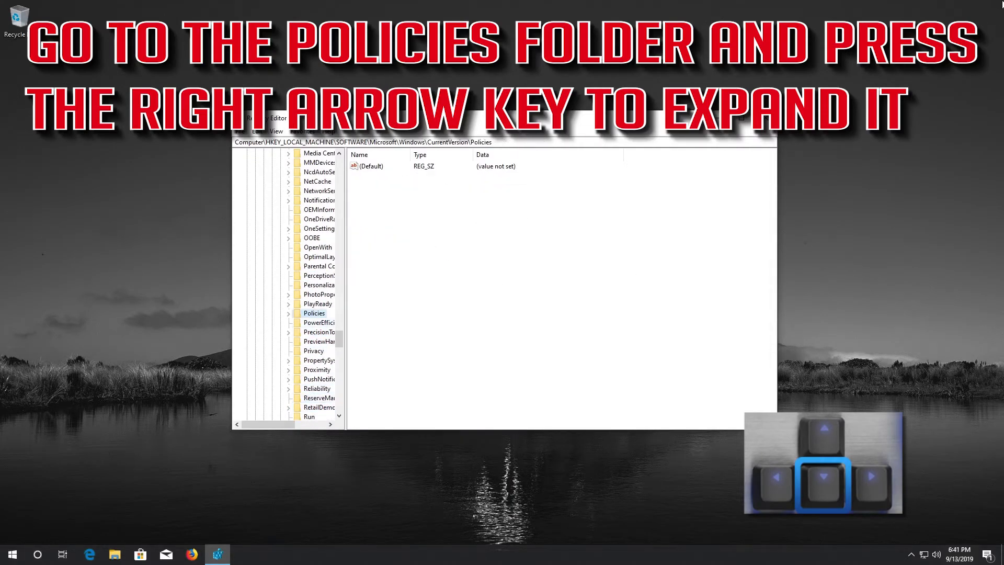
key("Right")
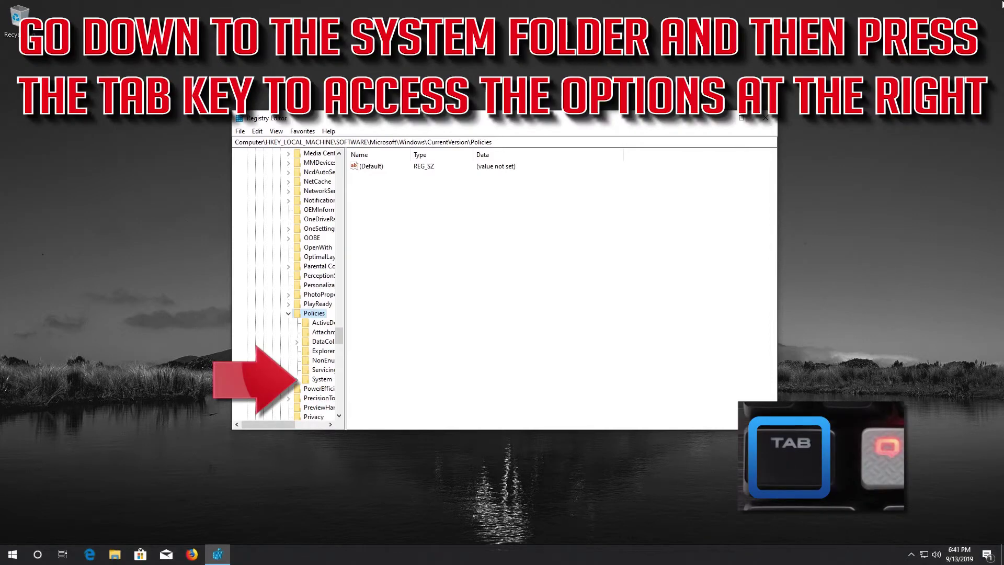
key("Down")
key("Down")
key("Down")
key("Down")
key("Down")
key("Down")
key("Down")
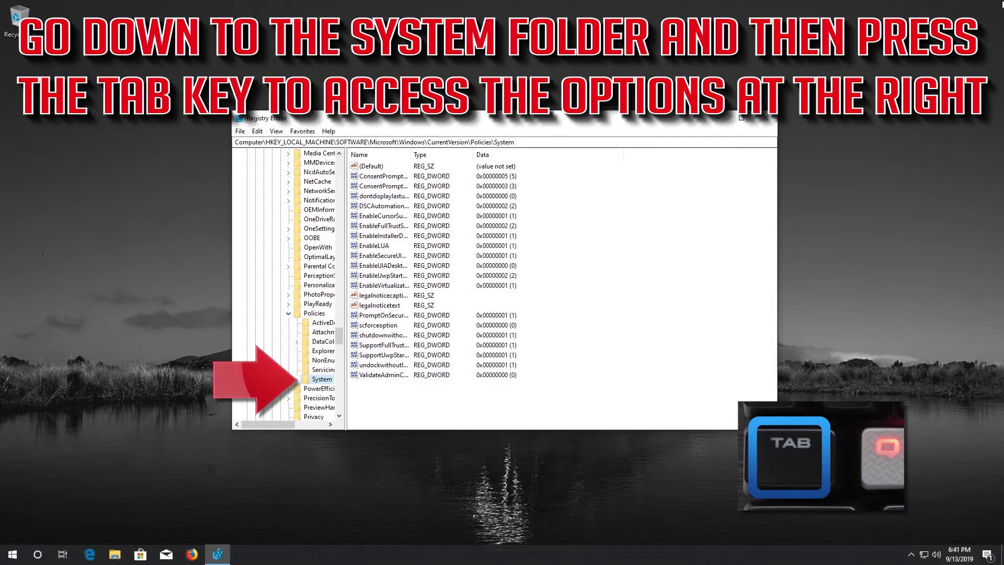
Edit EnableCursorSuppression in the System values, changing its value data from 1 to 0
key("Tab")
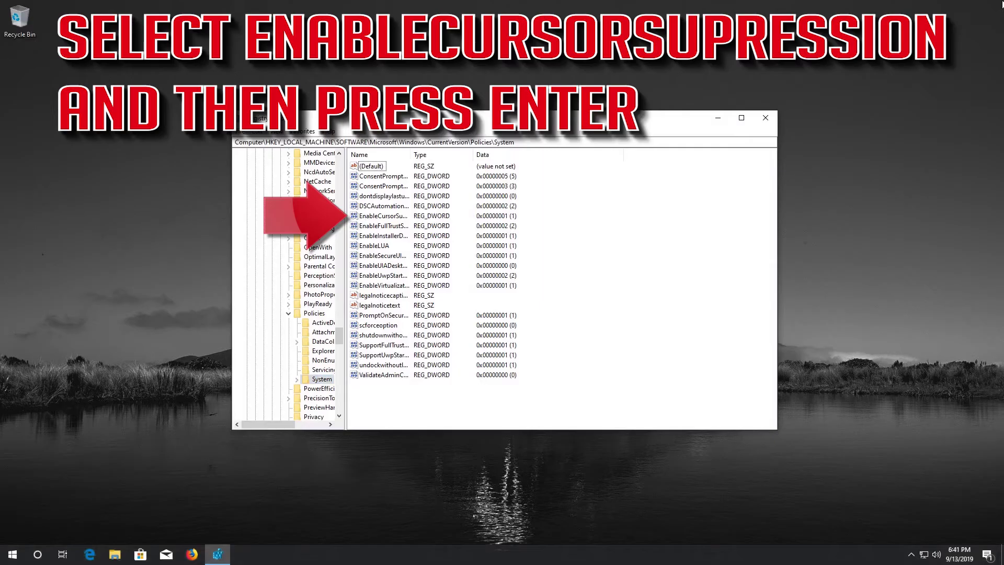
key("Down")
key("Down")
key("Down")
key("Down")
key("Down")
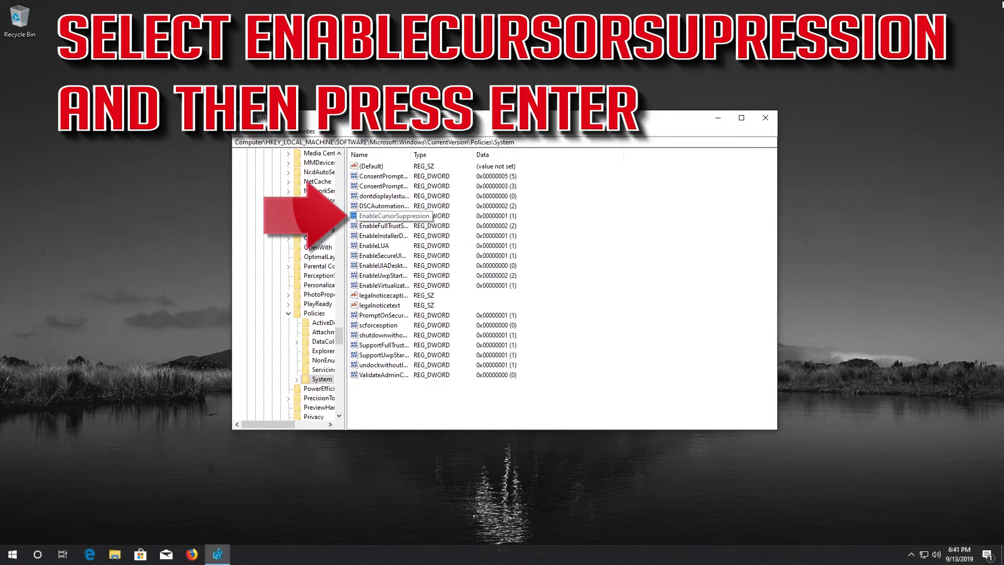
key("Return")
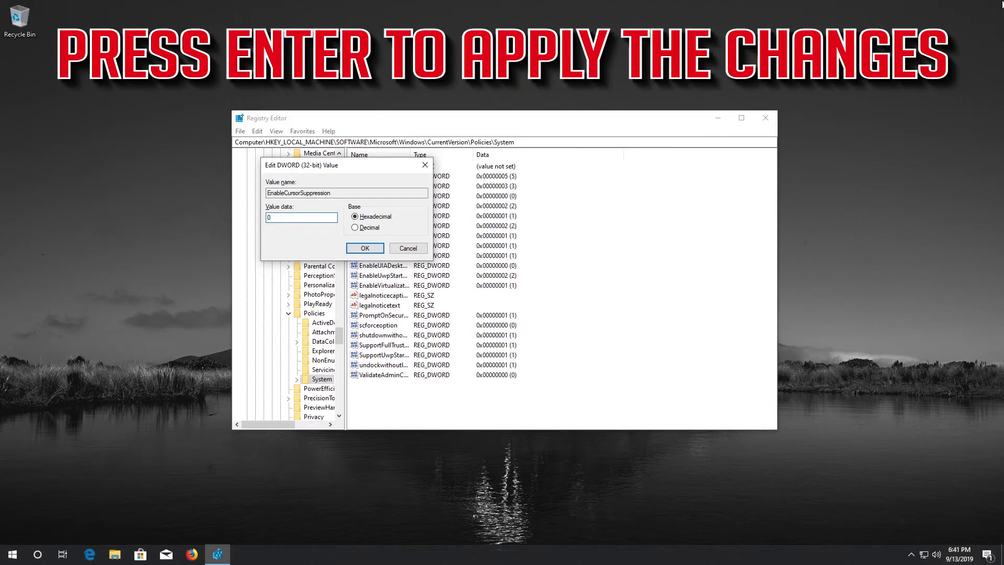
key("Return")
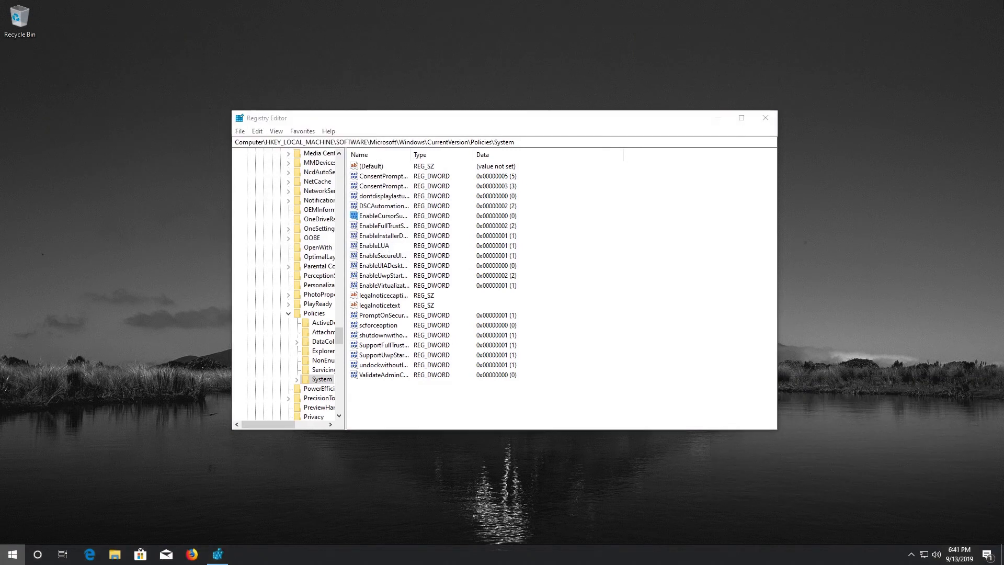
Open the Start menu over Registry Editor and begin tabbing through its items
key("super")
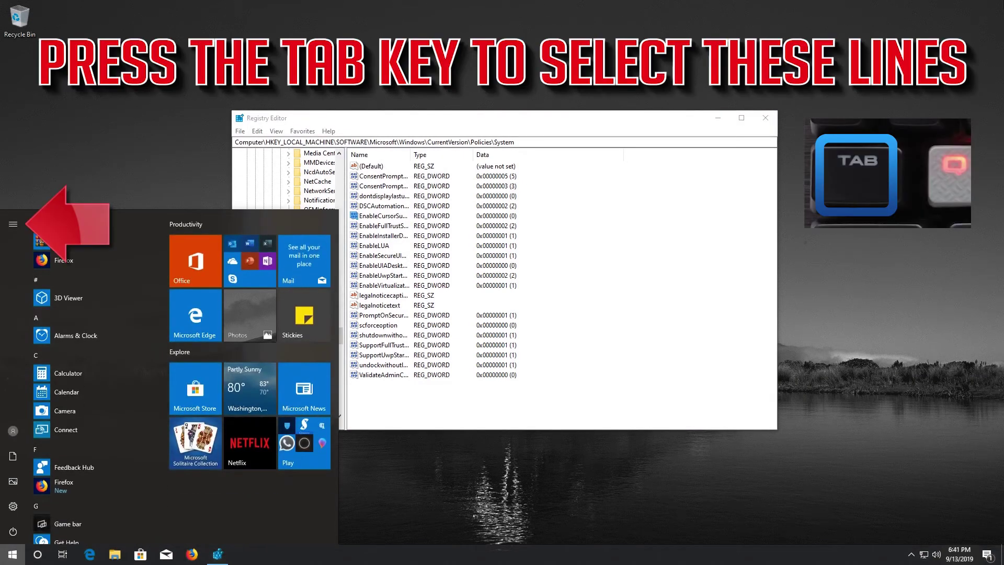
key("Tab")
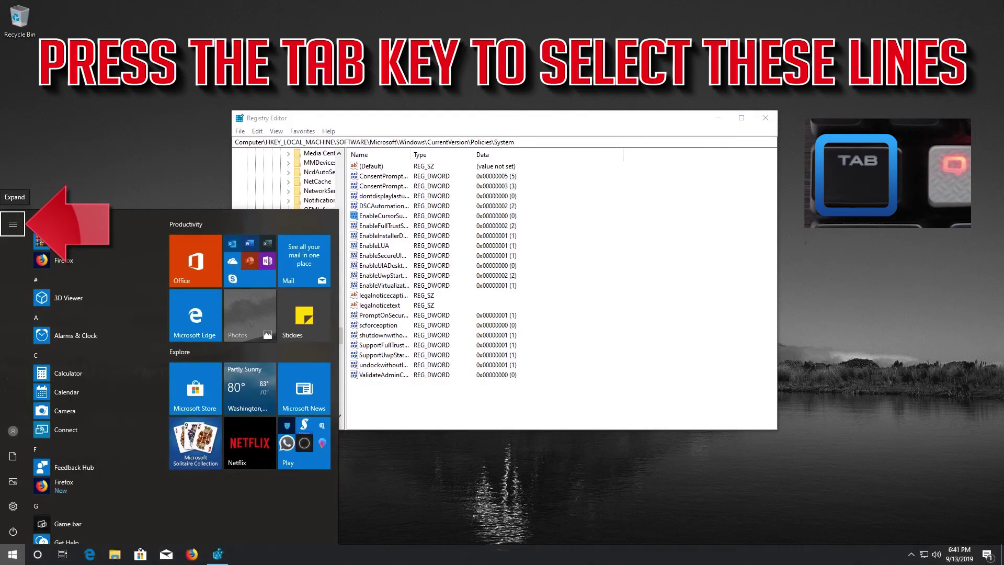